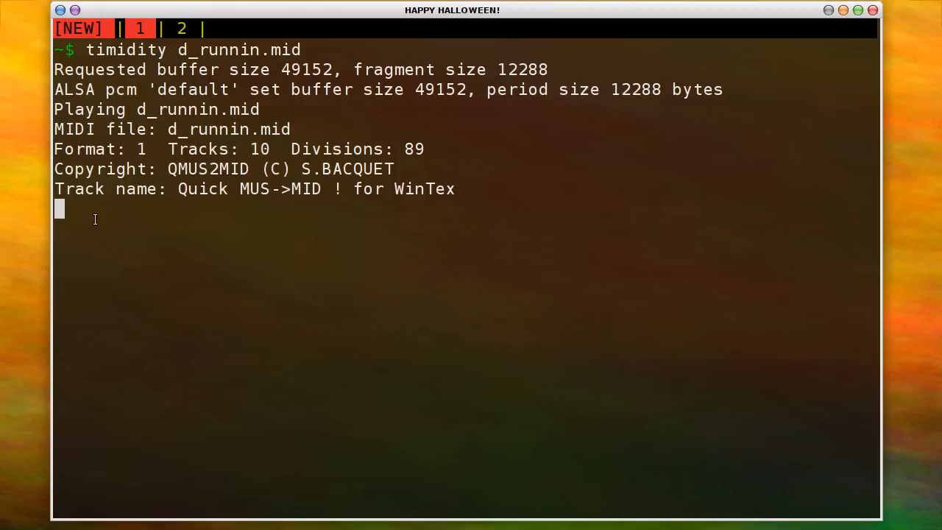
Stop the d_runnin.mid timidity playback and select the tweet's base64 | timidity one-liner in Firefox.
{"action": "key", "text": "alt+Tab"}
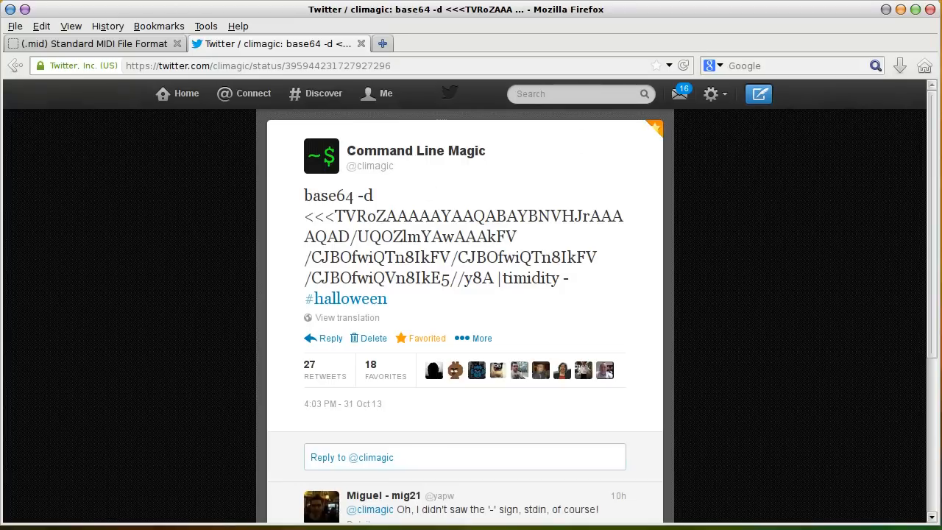
{"action": "key", "text": "alt+Tab"}
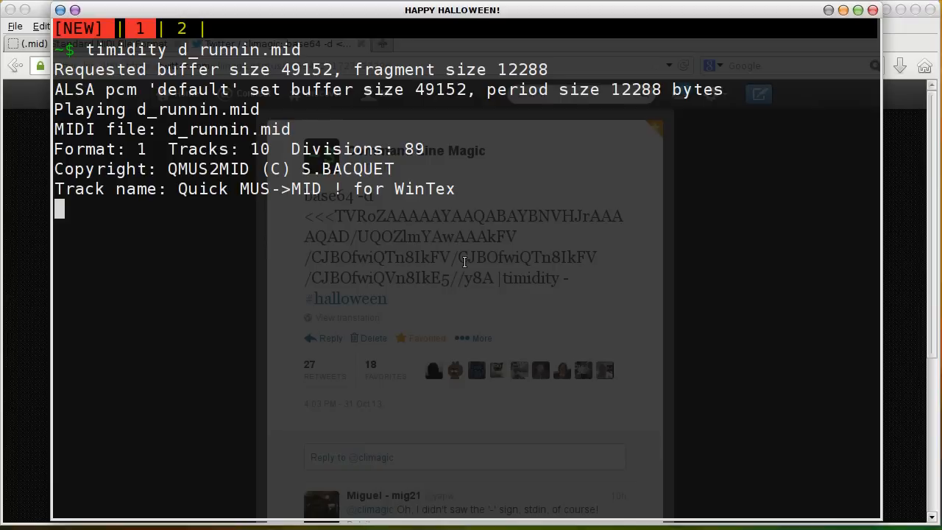
{"action": "key", "text": "ctrl+c"}
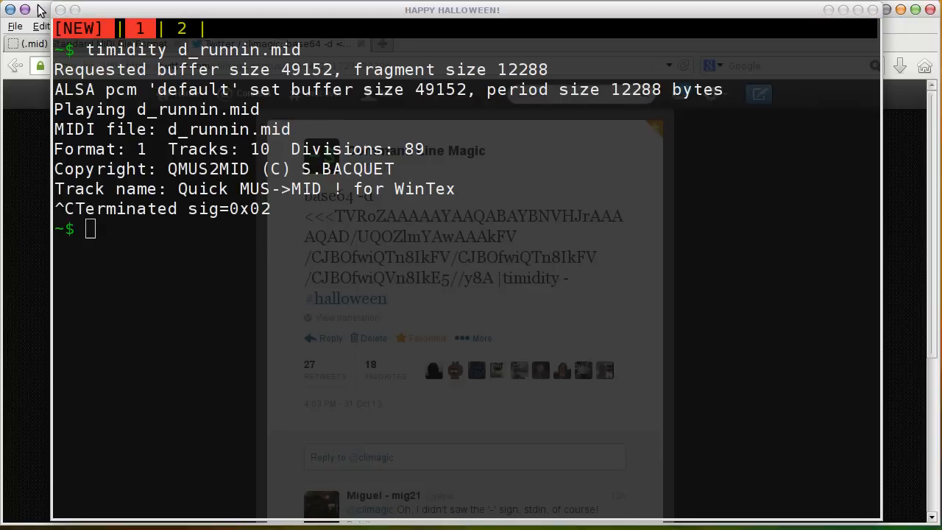
{"action": "key", "text": "alt+Tab"}
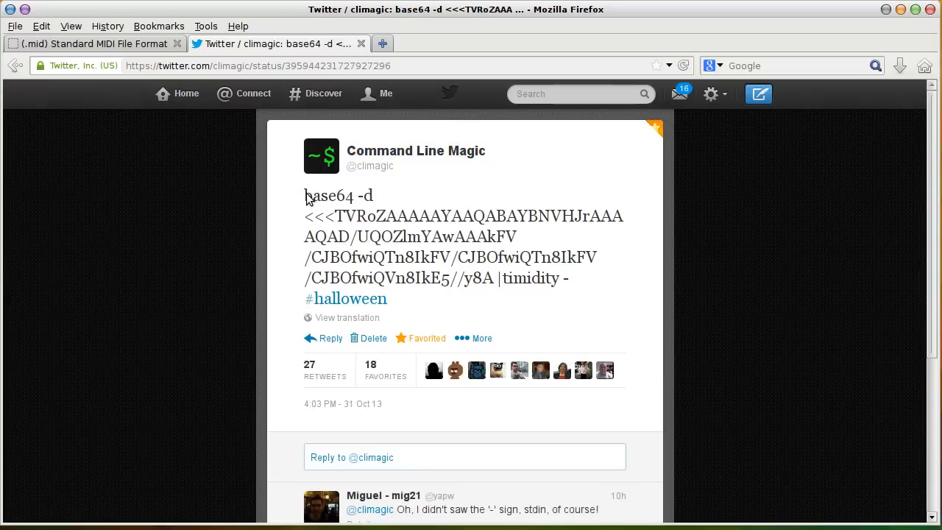
{"action": "mouse_move", "coordinate": [304, 196]}
{"action": "left_mouse_down"}
{"action": "mouse_move", "coordinate": [522, 288]}
{"action": "mouse_move", "coordinate": [571, 280]}
{"action": "left_mouse_up"}
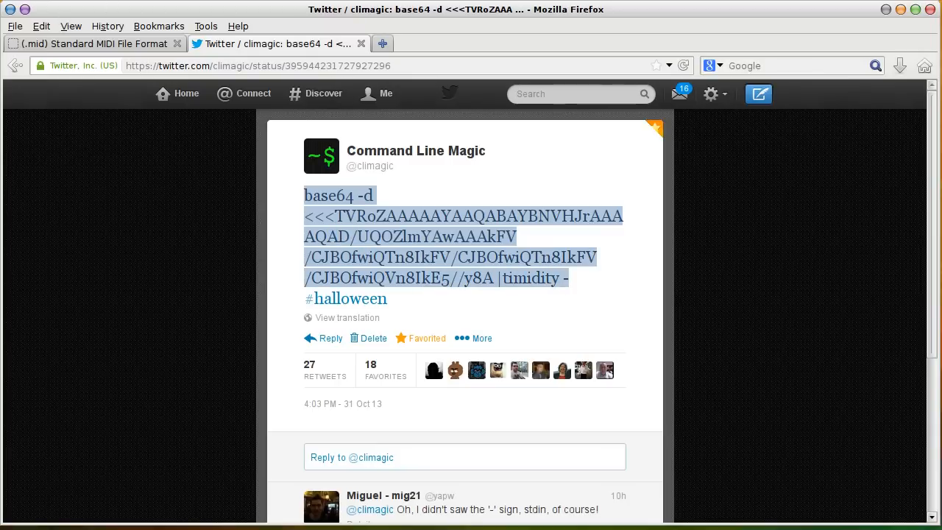
Paste and run the tweet's base64 one-liner, let timidity play the decoded MIDI, then stop it.
{"action": "left_click", "coordinate": [901, 10]}
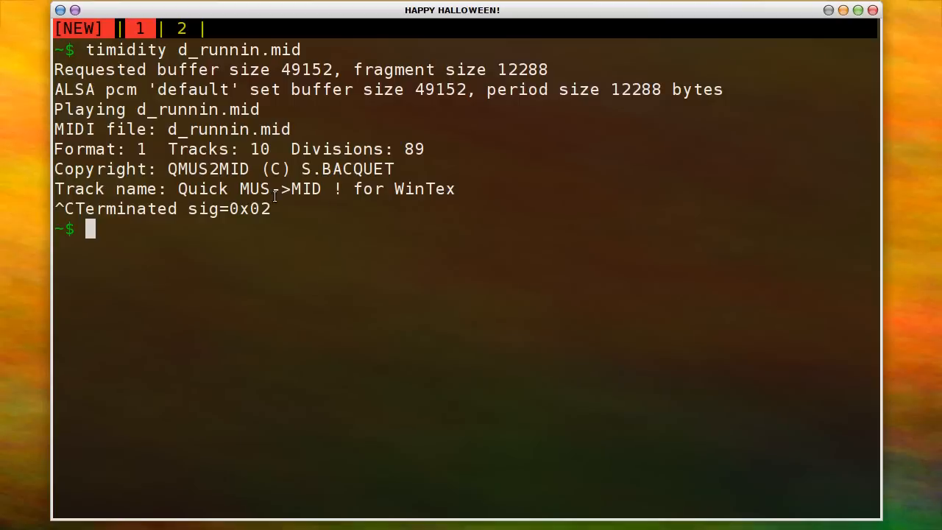
{"action": "middle_click", "coordinate": [300, 189]}
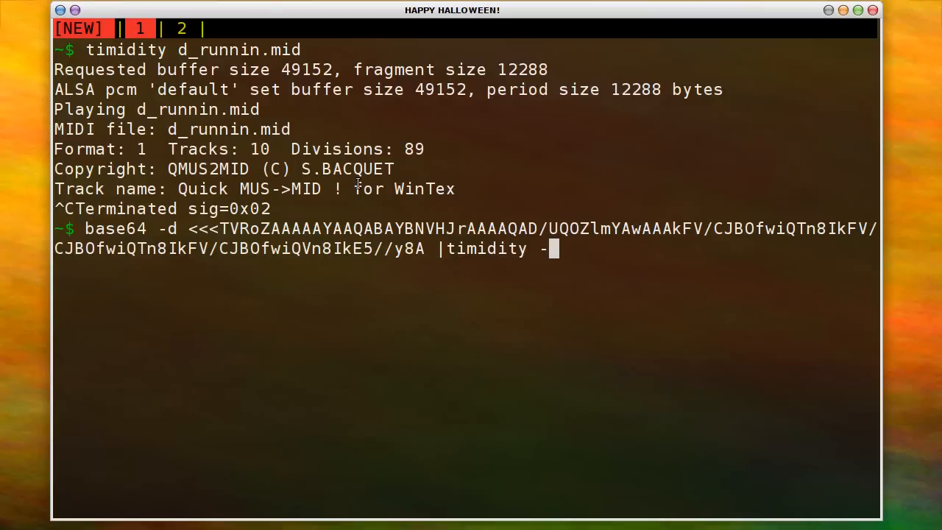
{"action": "key", "text": "Return"}
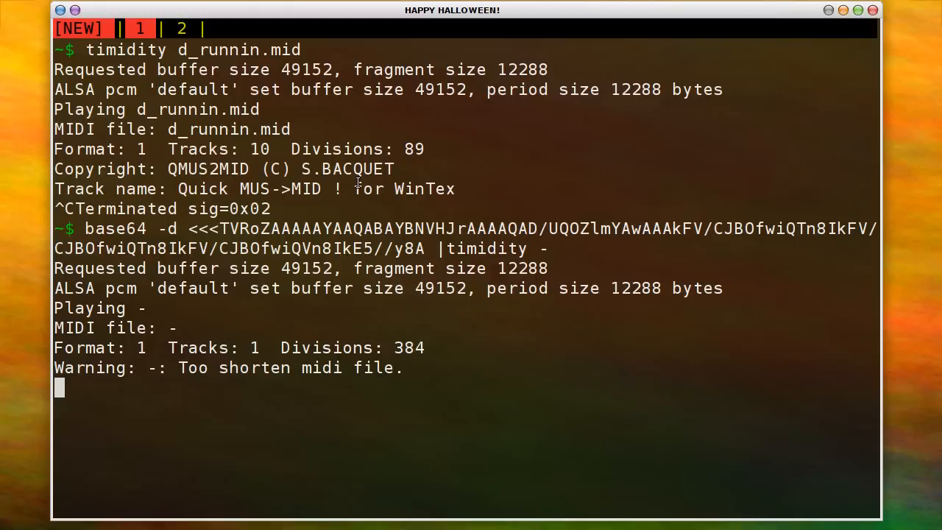
{"action": "key", "text": "ctrl+c"}
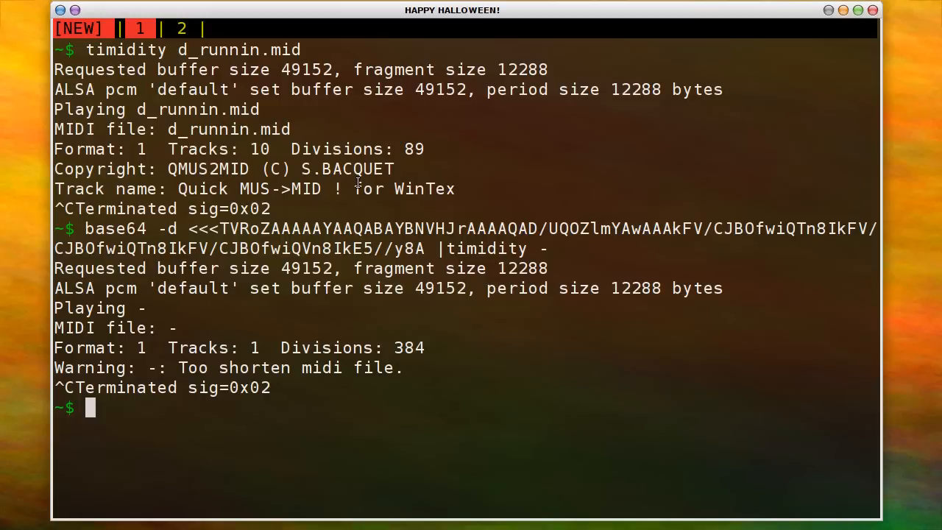
{"action": "type", "text": "bvi "}
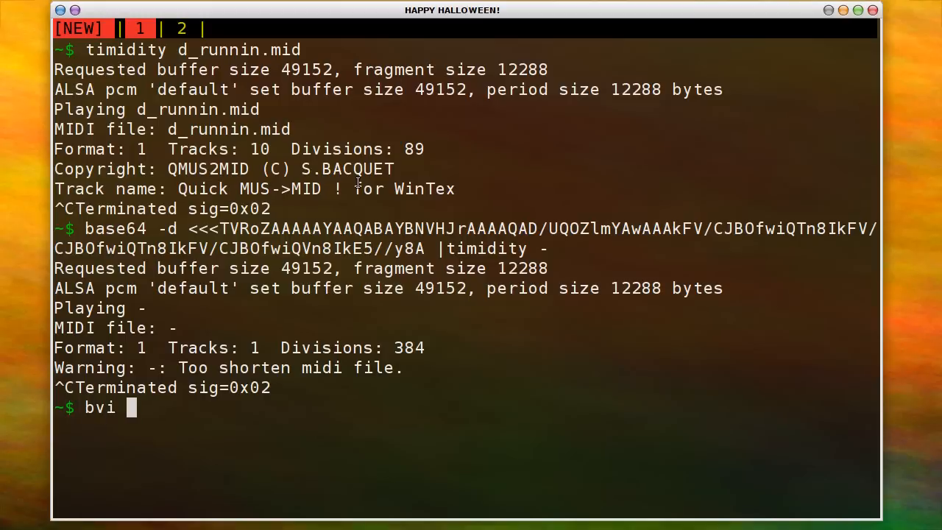
{"action": "type", "text": "haw"}
Open halloween.mid in bvi and move the cursor to the byte at offset 3.
{"action": "key", "text": "BackSpace"}
{"action": "type", "text": "lo"}
{"action": "key", "text": "BackSpace"}
{"action": "type", "text": "loween.mid"}
{"action": "key", "text": "Return"}
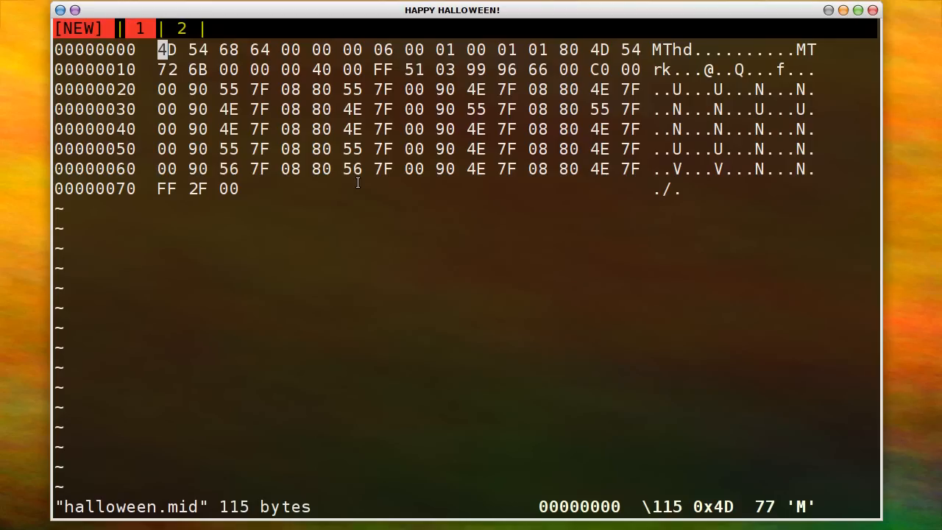
{"action": "key", "text": "l"}
{"action": "key", "text": "l"}
{"action": "key", "text": "l"}
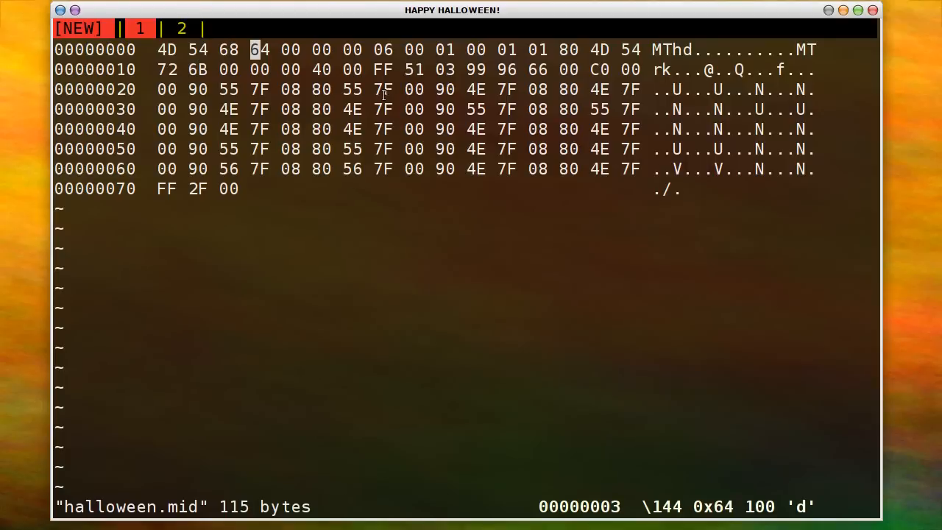
Highlight the repeating 7F 00 90 and 7F 08 80 4E note columns and the offset column.
{"action": "left_click_drag", "start_coordinate": [375, 83], "coordinate": [449, 150]}
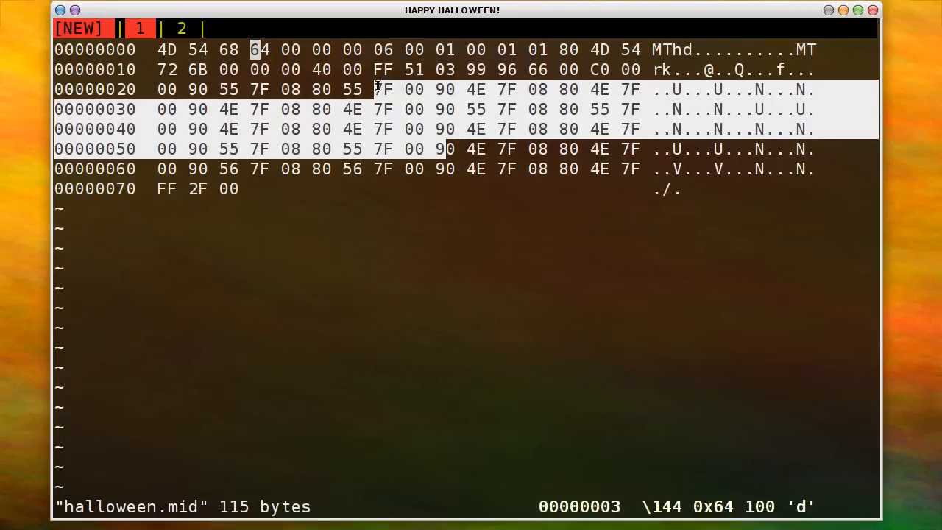
{"action": "left_click", "coordinate": [390, 90]}
{"action": "mouse_move", "coordinate": [375, 85]}
{"action": "left_mouse_down"}
{"action": "mouse_move", "coordinate": [449, 150]}
{"action": "mouse_move", "coordinate": [451, 169]}
{"action": "left_mouse_up"}
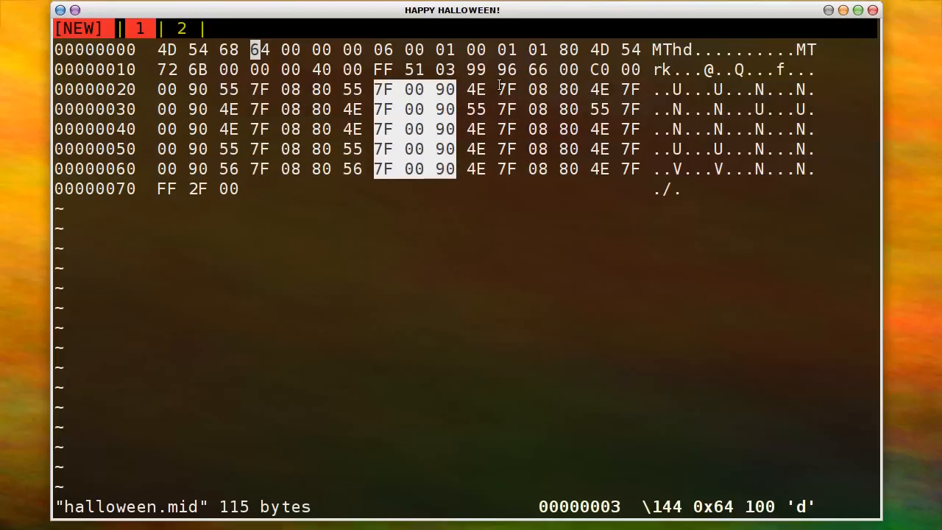
{"action": "left_click_drag", "start_coordinate": [490, 82], "coordinate": [598, 169]}
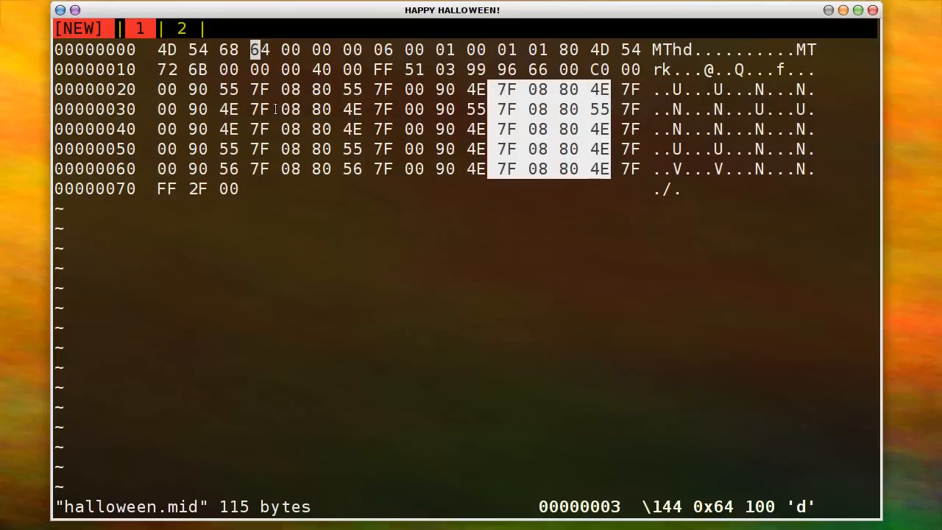
{"action": "left_click", "coordinate": [598, 135]}
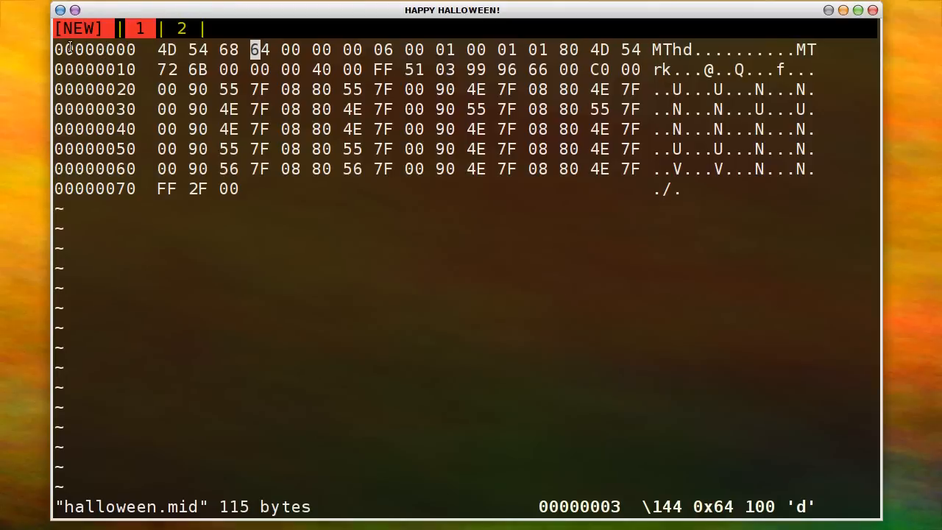
{"action": "left_click_drag", "start_coordinate": [56, 45], "coordinate": [137, 190]}
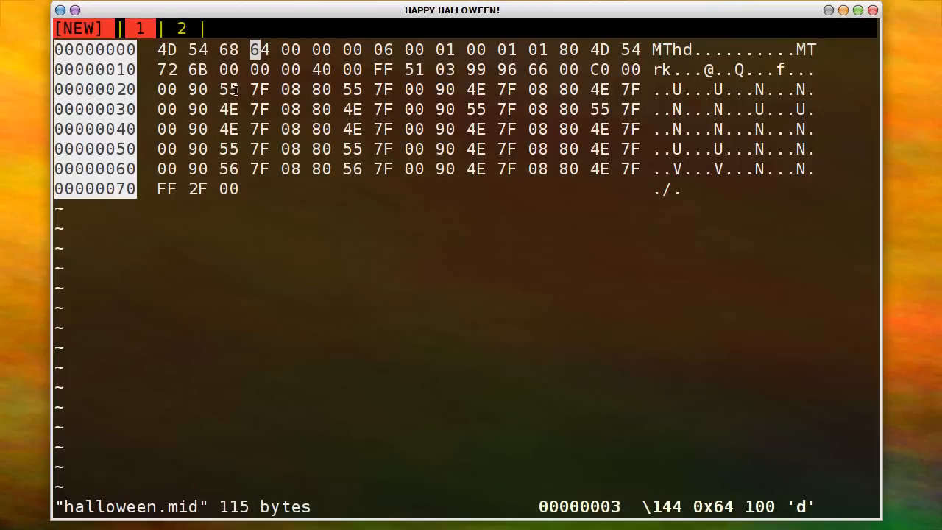
Highlight all the hex bytes, then step the cursor back and forth through the MThd header bytes.
{"action": "key", "text": "ctrl+l"}
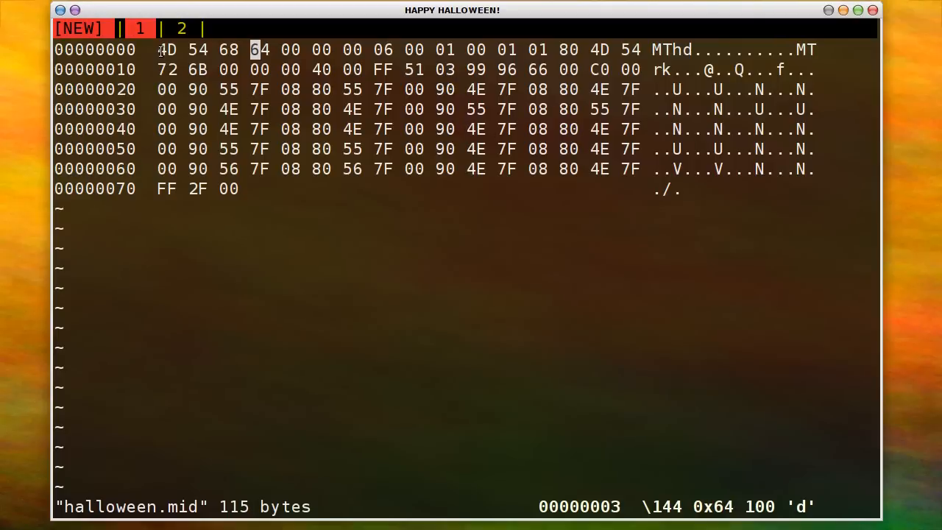
{"action": "mouse_move", "coordinate": [159, 50]}
{"action": "left_mouse_down"}
{"action": "mouse_move", "coordinate": [305, 123]}
{"action": "mouse_move", "coordinate": [642, 195]}
{"action": "left_mouse_up"}
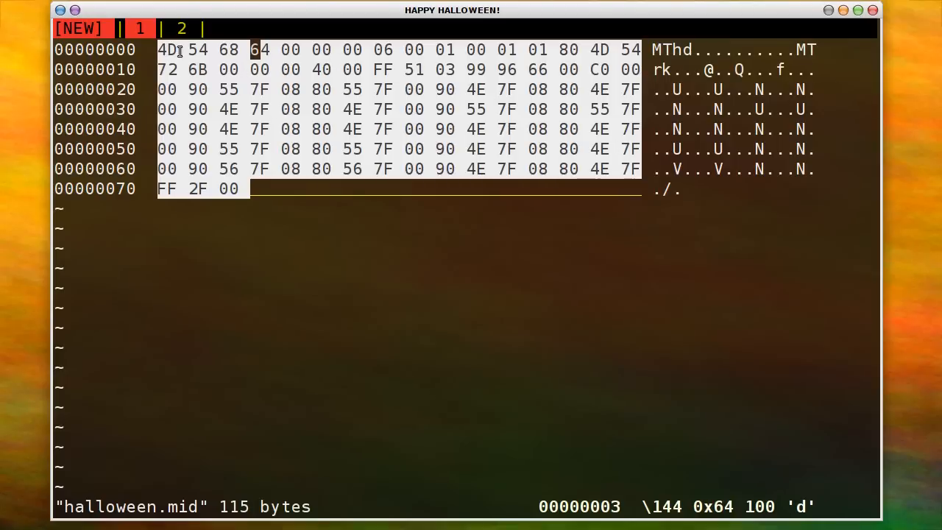
{"action": "key", "text": "h"}
{"action": "key", "text": "l"}
{"action": "key", "text": "h"}
{"action": "key", "text": "h"}
{"action": "key", "text": "h"}
{"action": "key", "text": "l"}
{"action": "key", "text": "l"}
{"action": "key", "text": "l"}
{"action": "key", "text": "l"}
{"action": "key", "text": "l"}
{"action": "key", "text": "l"}
{"action": "key", "text": "l"}
{"action": "key", "text": "l"}
{"action": "key", "text": "h"}
{"action": "key", "text": "h"}
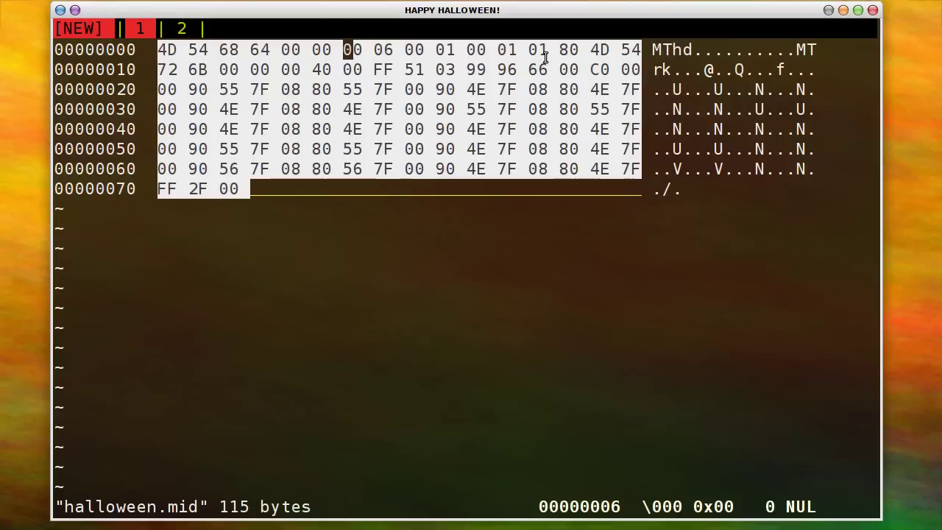
{"action": "key", "text": "h"}
{"action": "key", "text": "h"}
{"action": "key", "text": "h"}
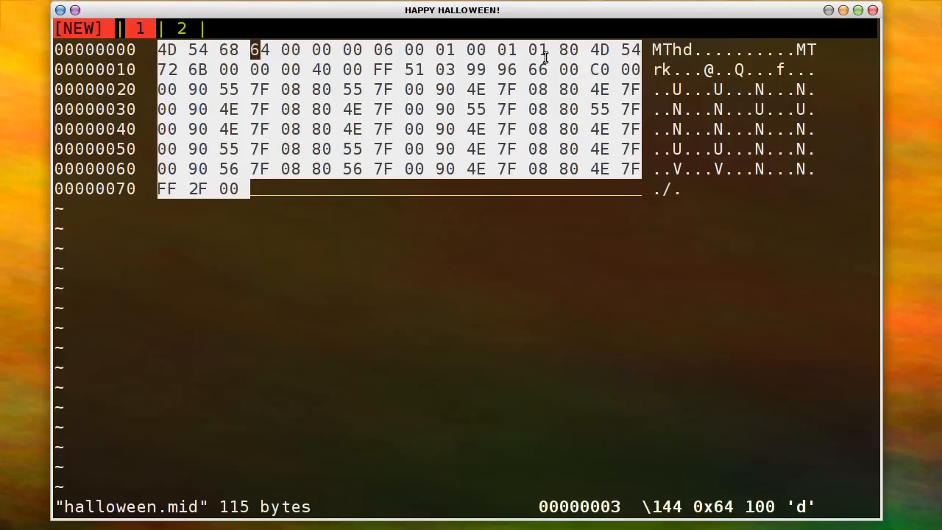
Jump to the ASCII column and highlight the ASCII text, the hex columns and the row at offset 0x30.
{"action": "key", "text": "Tab"}
{"action": "left_click_drag", "start_coordinate": [656, 50], "coordinate": [820, 187]}
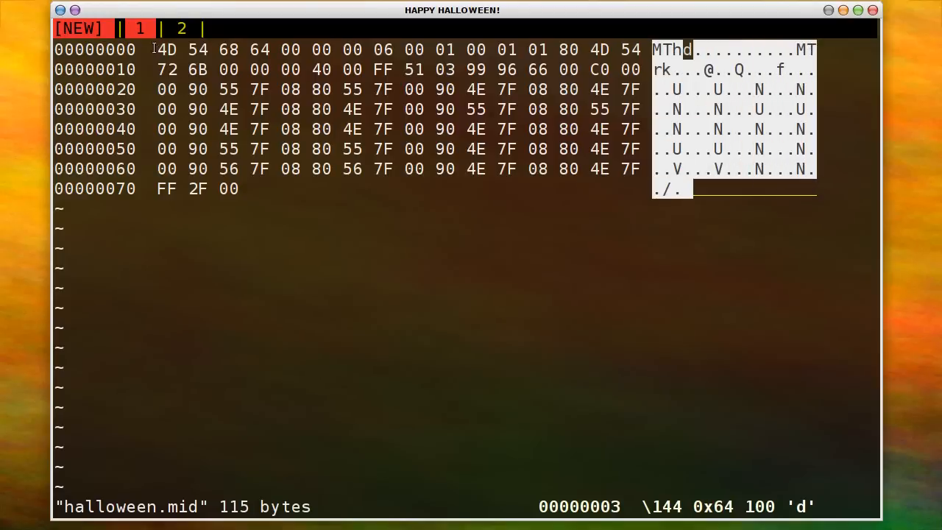
{"action": "left_click_drag", "start_coordinate": [157, 49], "coordinate": [645, 210]}
{"action": "left_click", "coordinate": [723, 100]}
{"action": "triple_click", "coordinate": [606, 102]}
{"action": "left_click", "coordinate": [483, 120]}
{"action": "type", "text": ":q"}
Quit bvi, open halloween.mid raw in vim and move along the first line and back.
{"action": "key", "text": "Return"}
{"action": "type", "text": "vim "}
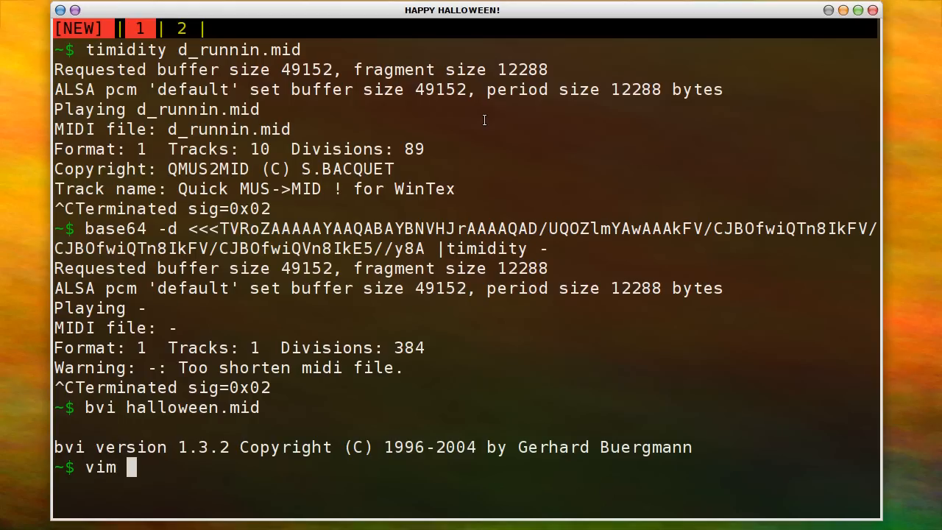
{"action": "type", "text": "halloween.mid"}
{"action": "key", "text": "Return"}
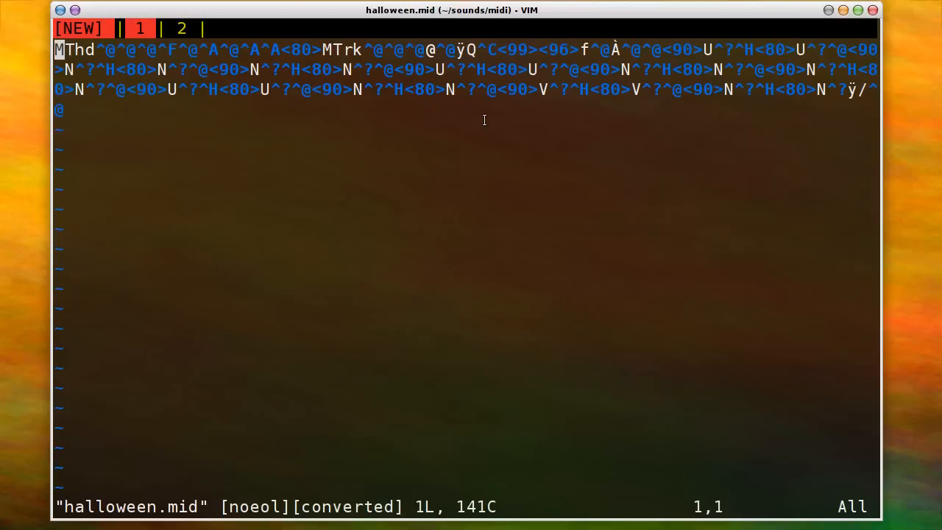
{"action": "key", "text": "l"}
{"action": "key", "text": "l"}
{"action": "key", "text": "l"}
{"action": "key", "text": "l"}
{"action": "key", "text": "l"}
{"action": "key", "text": "0"}
{"action": "key", "text": "w"}
{"action": "key", "text": "w"}
{"action": "key", "text": "w"}
{"action": "key", "text": "b"}
{"action": "key", "text": "b"}
{"action": "key", "text": "b"}
Step the cursor back and forth among the tempo bytes, the f character and the <99>/<96> bytes.
{"action": "key", "text": "l"}
{"action": "key", "text": "w"}
{"action": "key", "text": "w"}
{"action": "key", "text": "w"}
{"action": "key", "text": "w"}
{"action": "key", "text": "w"}
{"action": "key", "text": "w"}
{"action": "key", "text": "l"}
{"action": "key", "text": "l"}
{"action": "key", "text": "l"}
{"action": "key", "text": "l"}
{"action": "key", "text": "l"}
{"action": "key", "text": "h"}
{"action": "key", "text": "l"}
{"action": "key", "text": "l"}
{"action": "key", "text": "l"}
{"action": "key", "text": "l"}
{"action": "key", "text": "h"}
{"action": "key", "text": "h"}
{"action": "key", "text": "h"}
{"action": "key", "text": "h"}
{"action": "key", "text": "h"}
{"action": "key", "text": "l"}
{"action": "key", "text": "l"}
{"action": "key", "text": "h"}
{"action": "key", "text": "l"}
{"action": "key", "text": "l"}
{"action": "key", "text": "h"}
{"action": "key", "text": "l"}
{"action": "key", "text": "l"}
{"action": "key", "text": "l"}
{"action": "key", "text": "h"}
{"action": "key", "text": "h"}
{"action": "key", "text": "h"}
{"action": "key", "text": "l"}
{"action": "key", "text": "h"}
{"action": "key", "text": "l"}
{"action": "key", "text": "h"}
{"action": "key", "text": "h"}
Move to the MTrk track marker, onto the ÿ byte starting the tempo event, and back to the k of MTrk.
{"action": "key", "text": "b"}
{"action": "key", "text": "b"}
{"action": "key", "text": "l"}
{"action": "key", "text": "h"}
{"action": "key", "text": "h"}
{"action": "key", "text": "h"}
{"action": "key", "text": "l"}
{"action": "key", "text": "l"}
{"action": "key", "text": "w"}
{"action": "key", "text": "w"}
{"action": "key", "text": "w"}
{"action": "key", "text": "w"}
{"action": "key", "text": "w"}
{"action": "key", "text": "h"}
{"action": "key", "text": "b"}
{"action": "key", "text": "b"}
{"action": "key", "text": "b"}
{"action": "key", "text": "b"}
{"action": "key", "text": "l"}
{"action": "key", "text": "w"}
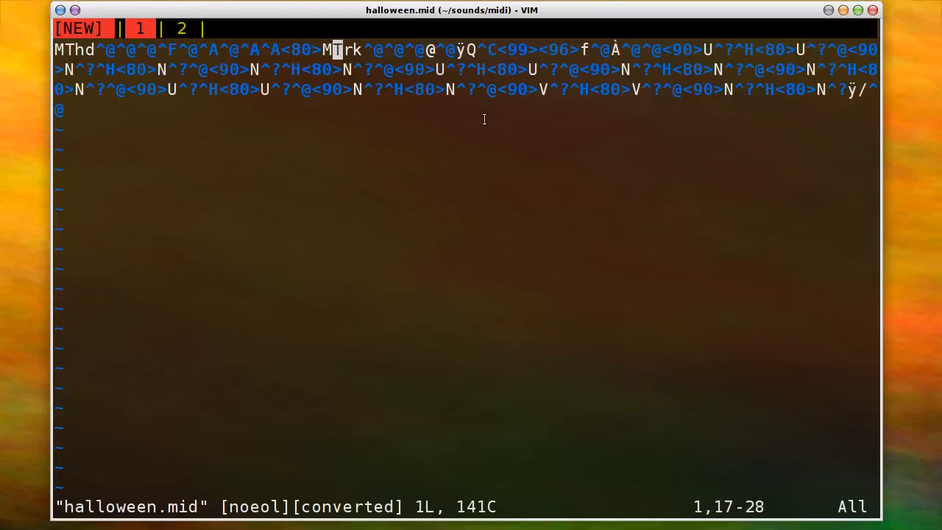
{"action": "key", "text": "l"}
{"action": "key", "text": "l"}
{"action": "key", "text": "l"}
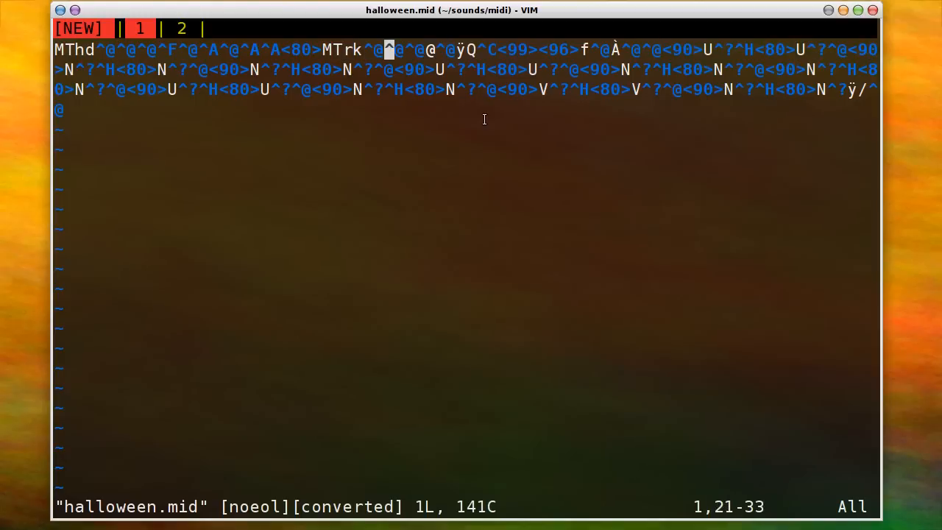
{"action": "key", "text": "l"}
{"action": "key", "text": "l"}
{"action": "key", "text": "l"}
{"action": "key", "text": "l"}
{"action": "key", "text": "l"}
{"action": "key", "text": "l"}
{"action": "key", "text": "h"}
{"action": "key", "text": "h"}
{"action": "key", "text": "l"}
{"action": "key", "text": "l"}
{"action": "key", "text": "l"}
{"action": "key", "text": "h"}
{"action": "key", "text": "h"}
{"action": "key", "text": "h"}
{"action": "key", "text": "h"}
{"action": "key", "text": "l"}
{"action": "key", "text": "h"}
{"action": "key", "text": "h"}
{"action": "key", "text": "h"}
{"action": "key", "text": "h"}
{"action": "key", "text": "h"}
{"action": "key", "text": "l"}
{"action": "key", "text": "h"}
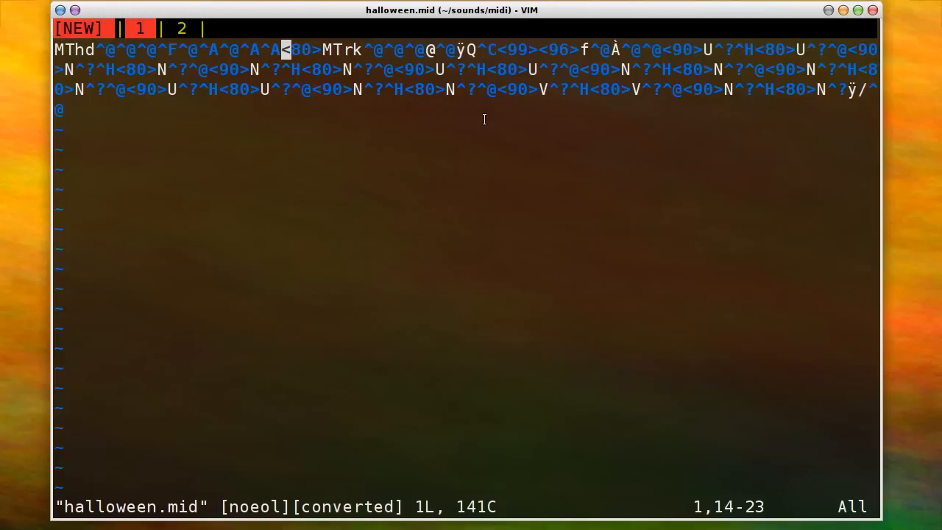
{"action": "type", "text": ":q"}
Quit vim and reopen halloween.mid as a hex dump in bvi from history.
{"action": "key", "text": "Return"}
{"action": "key", "text": "Up"}
{"action": "key", "text": "Up"}
{"action": "key", "text": "Return"}
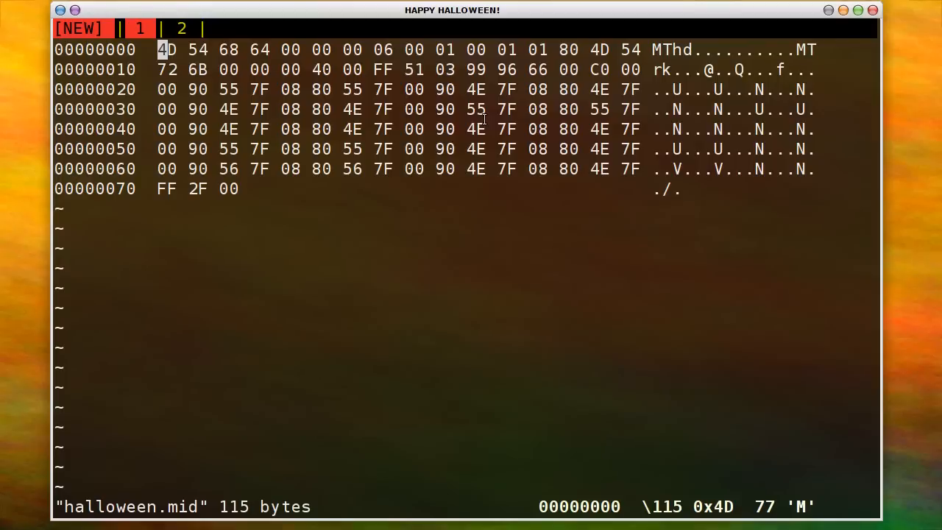
Refocus bvi and mark the opening header bytes 4D 54 68.
{"action": "left_click", "coordinate": [351, 3]}
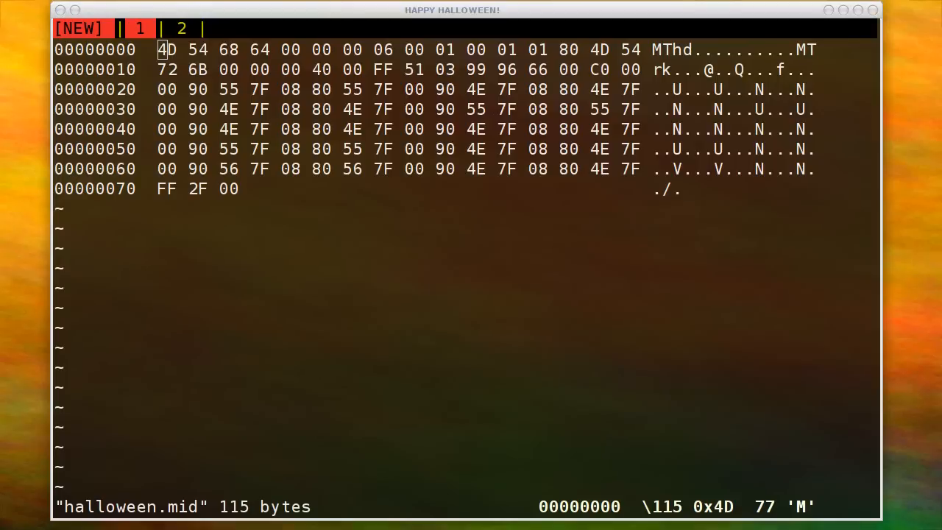
{"action": "left_click", "coordinate": [161, 51]}
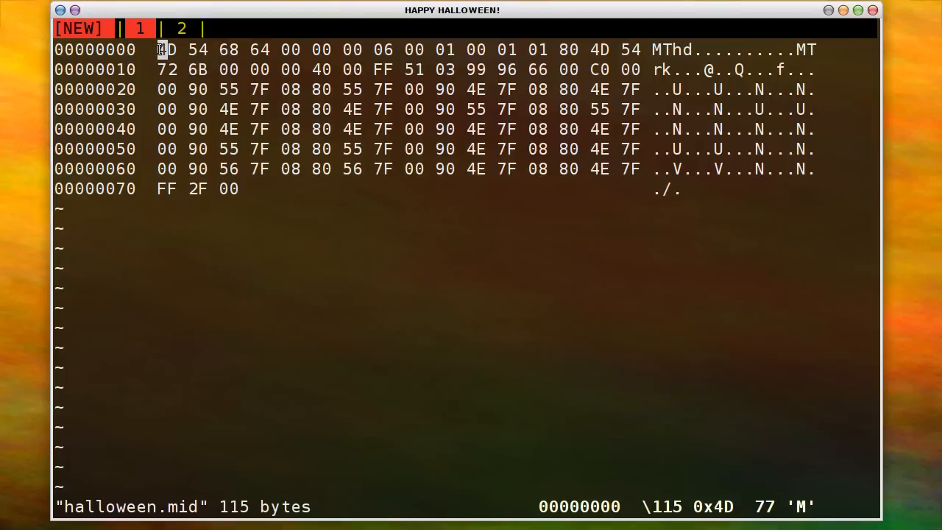
{"action": "left_click_drag", "start_coordinate": [161, 50], "coordinate": [230, 50]}
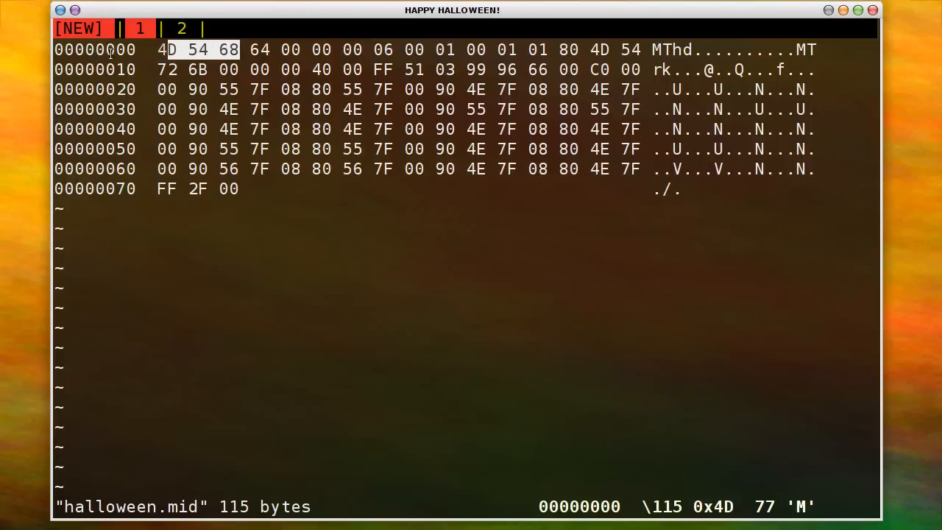
{"action": "left_click", "coordinate": [161, 50]}
{"action": "left_click_drag", "start_coordinate": [163, 50], "coordinate": [209, 50]}
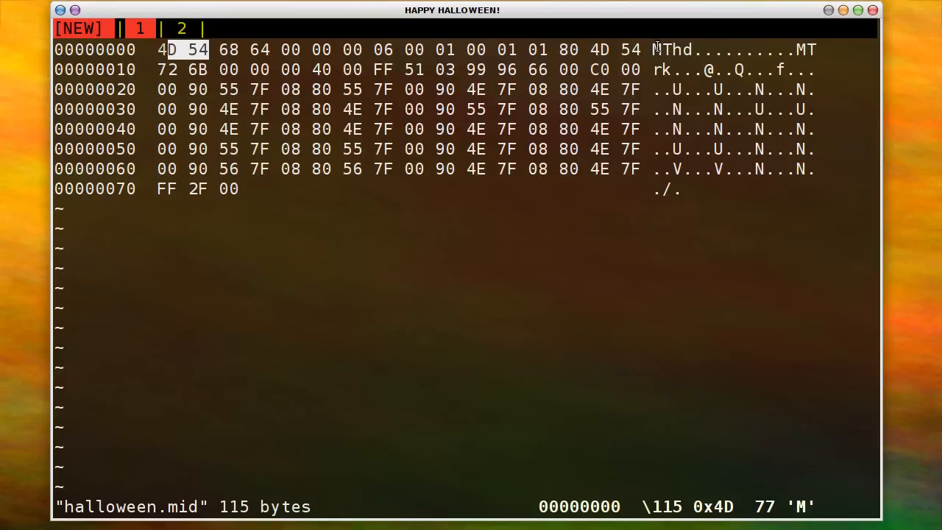
Mark MThd and then the letters MT in the ASCII text column.
{"action": "left_click_drag", "start_coordinate": [655, 49], "coordinate": [692, 50]}
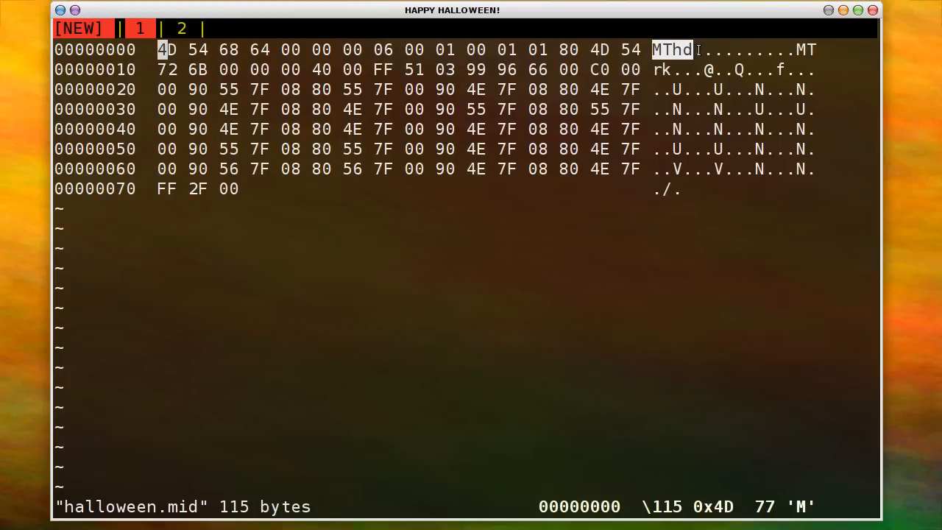
{"action": "left_click_drag", "start_coordinate": [655, 49], "coordinate": [703, 49]}
{"action": "left_click", "coordinate": [703, 49]}
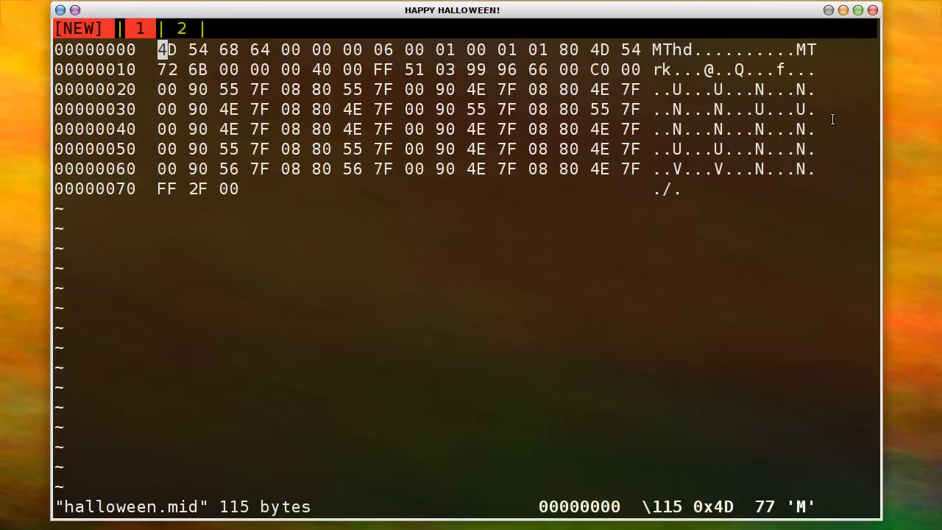
{"action": "left_click_drag", "start_coordinate": [654, 49], "coordinate": [677, 53]}
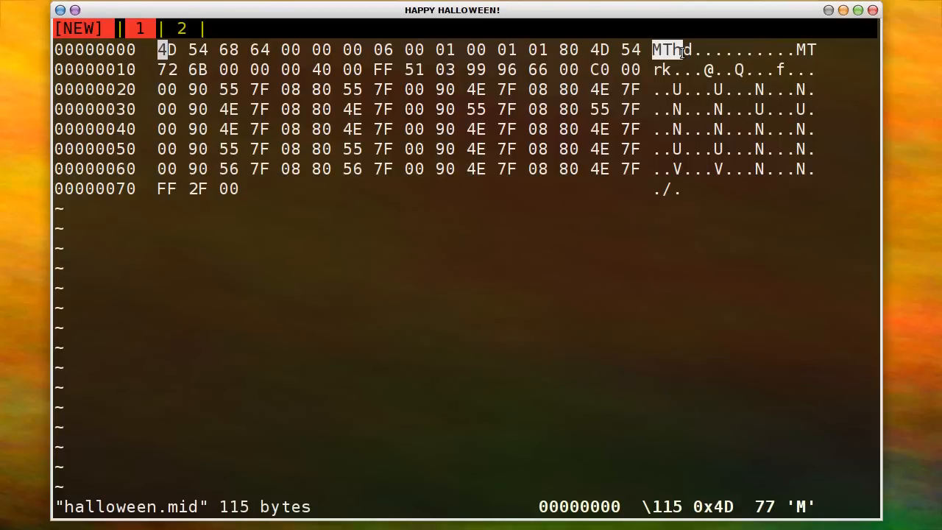
{"action": "left_click", "coordinate": [554, 96]}
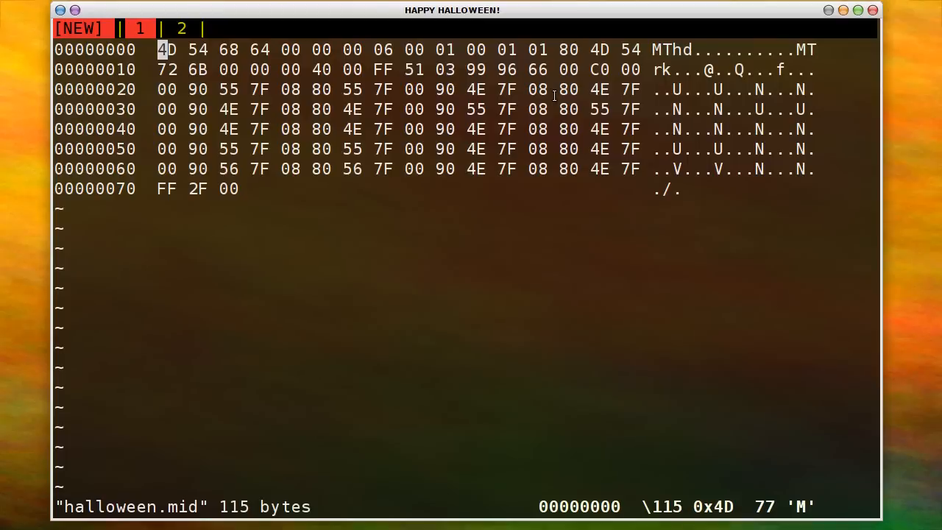
{"action": "type", "text": ":q"}
Quit bvi, run file on halloween.mid to identify it as Standard MIDI data, and reopen it in bvi.
{"action": "key", "text": "Return"}
{"action": "type", "text": "file halloween.mid"}
{"action": "key", "text": "Return"}
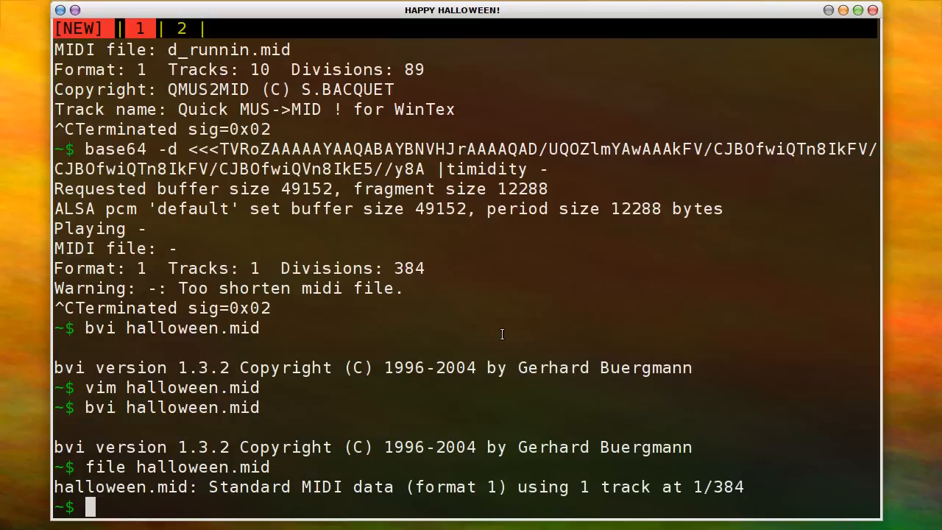
{"action": "type", "text": "bvi halloween.mid"}
{"action": "key", "text": "Return"}
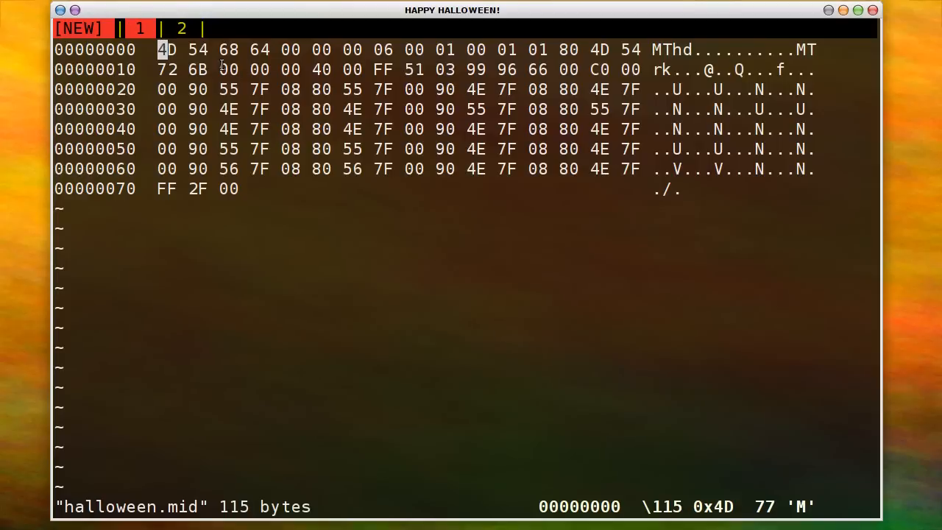
Mark the header and track-start bytes, the note event bytes, and the track-end bytes FF 2F 00.
{"action": "mouse_move", "coordinate": [159, 48]}
{"action": "left_mouse_down"}
{"action": "mouse_move", "coordinate": [538, 81]}
{"action": "mouse_move", "coordinate": [652, 68]}
{"action": "mouse_move", "coordinate": [642, 69]}
{"action": "left_mouse_up"}
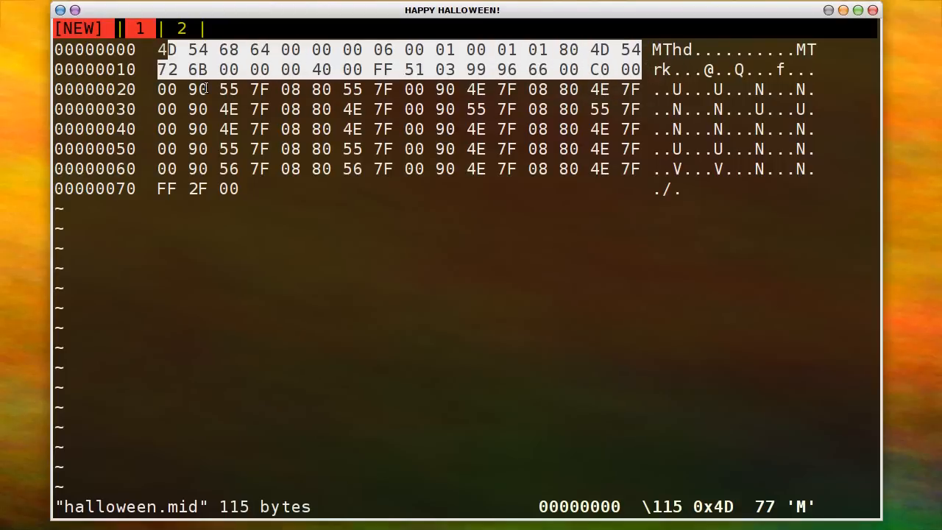
{"action": "left_click_drag", "start_coordinate": [159, 90], "coordinate": [645, 175]}
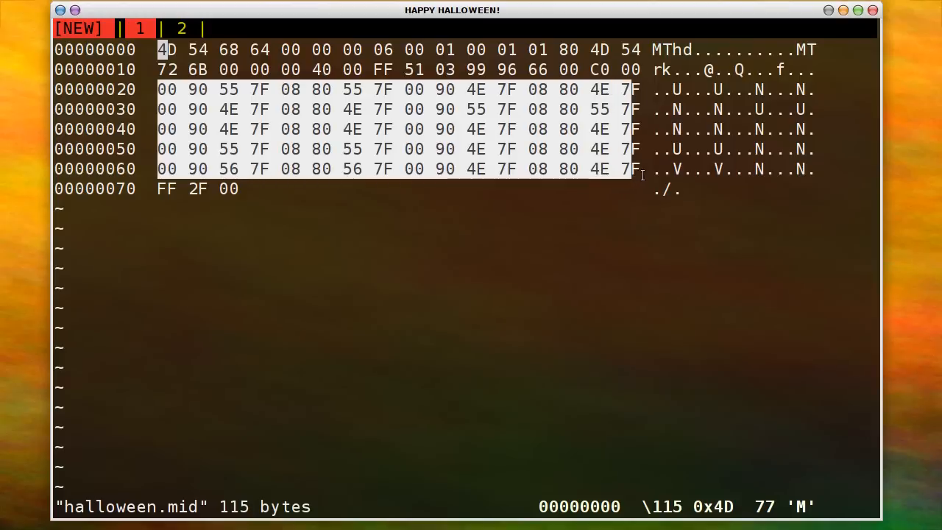
{"action": "left_click_drag", "start_coordinate": [159, 188], "coordinate": [240, 188]}
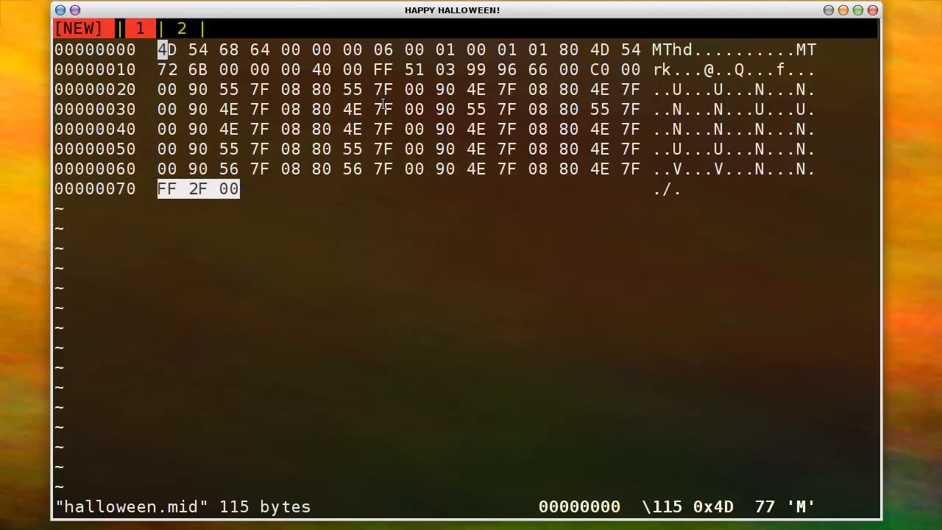
Flip between the log-breakdown notes and the hex dump tabs, then quit bvi to the shell.
{"action": "key", "text": "g"}
{"action": "key", "text": "t"}
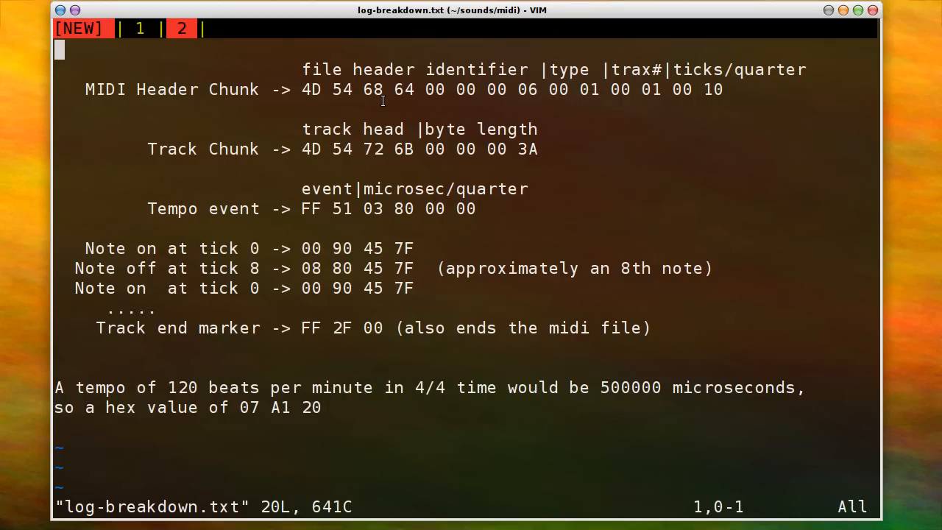
{"action": "key", "text": "g"}
{"action": "key", "text": "T"}
{"action": "key", "text": "g"}
{"action": "key", "text": "t"}
{"action": "type", "text": "gT"}
{"action": "type", "text": ":q"}
{"action": "key", "text": "Return"}
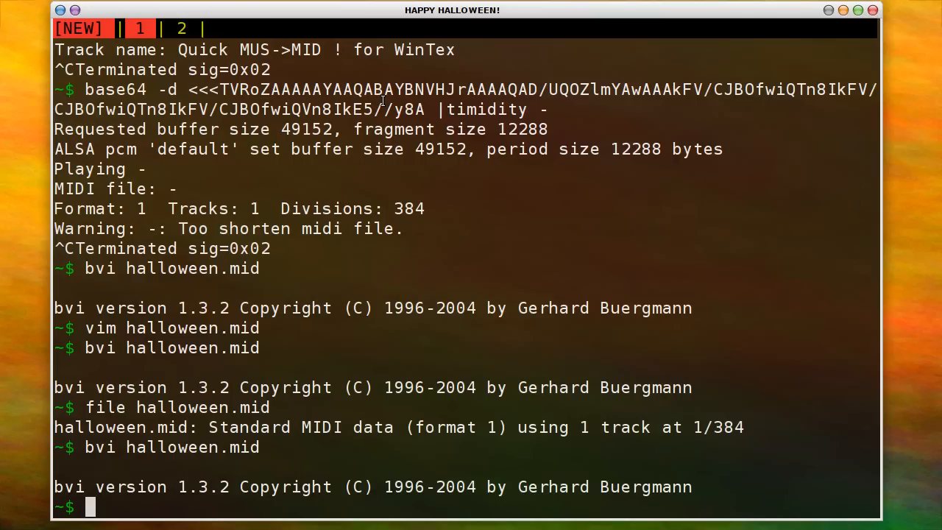
{"action": "type", "text": "timidity log.mid"}
Play log.mid through timidity and stop it, open log.mid in bvi, then switch to the log-breakdown notes.
{"action": "key", "text": "Return"}
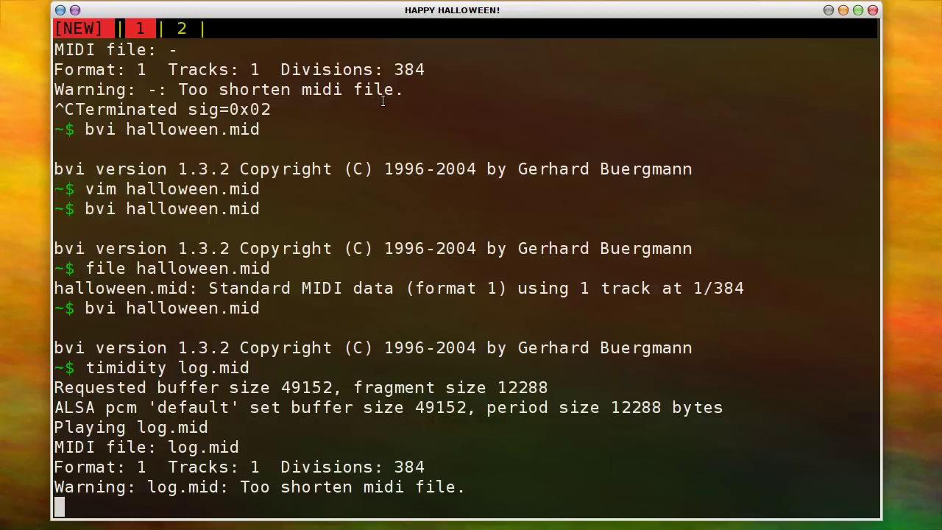
{"action": "key", "text": "ctrl+c"}
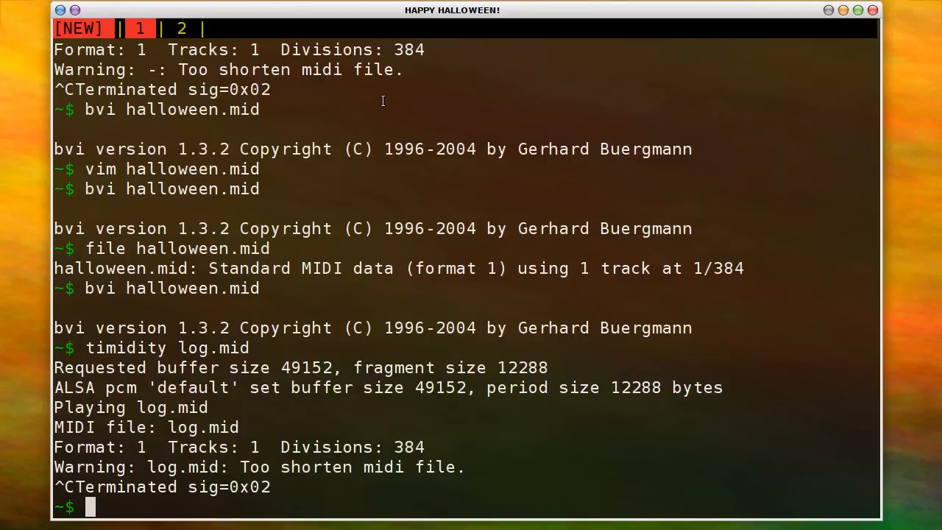
{"action": "key", "text": "Up"}
{"action": "key", "text": "Up"}
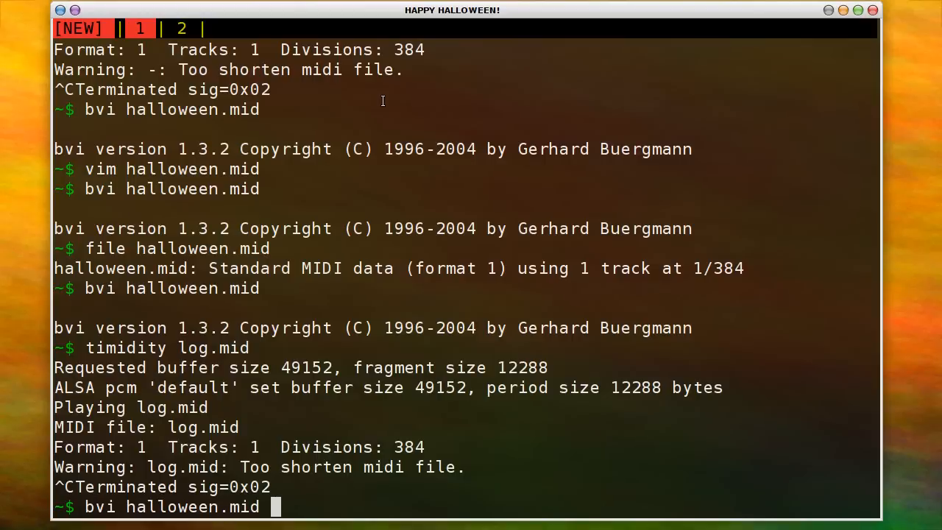
{"action": "key", "text": "ctrl+w"}
{"action": "type", "text": "log.mid"}
{"action": "key", "text": "Return"}
{"action": "key", "text": "ctrl+a"}
{"action": "key", "text": "n"}
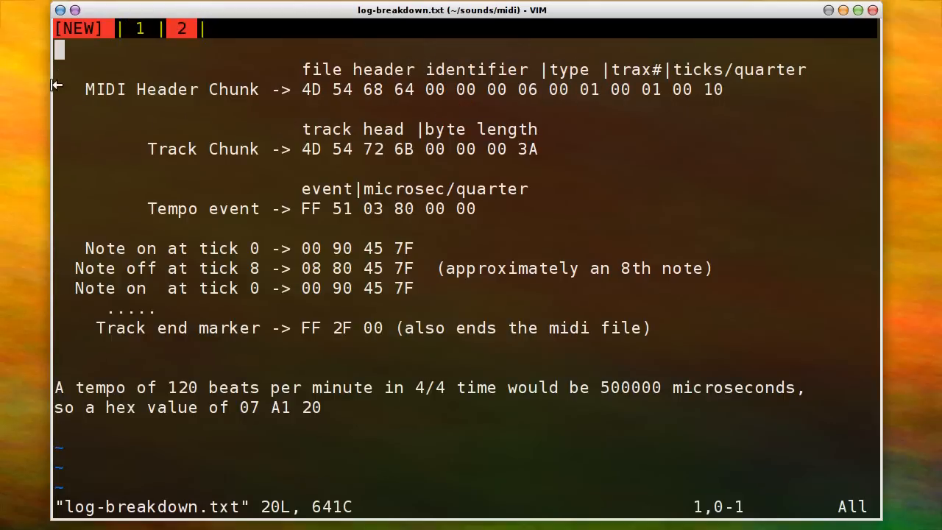
{"action": "left_click_drag", "start_coordinate": [56, 87], "coordinate": [876, 89]}
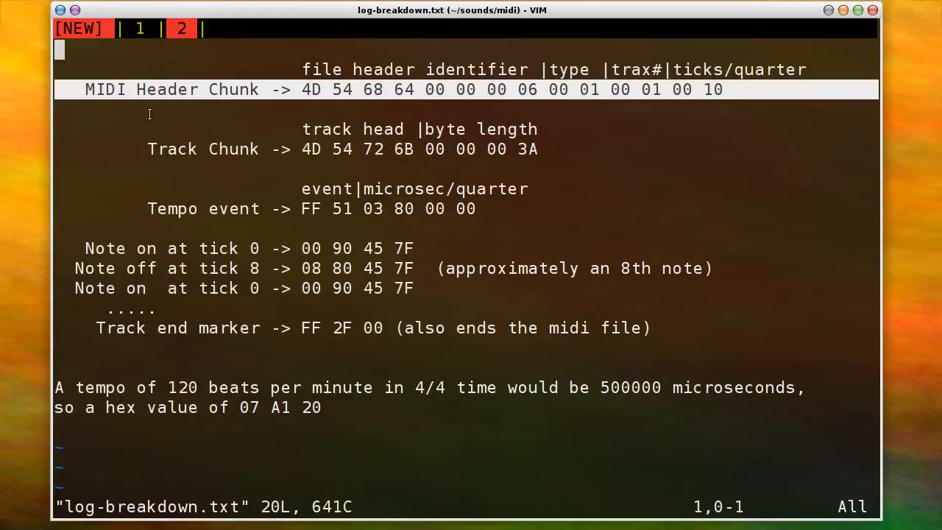
{"action": "left_click_drag", "start_coordinate": [302, 89], "coordinate": [532, 90]}
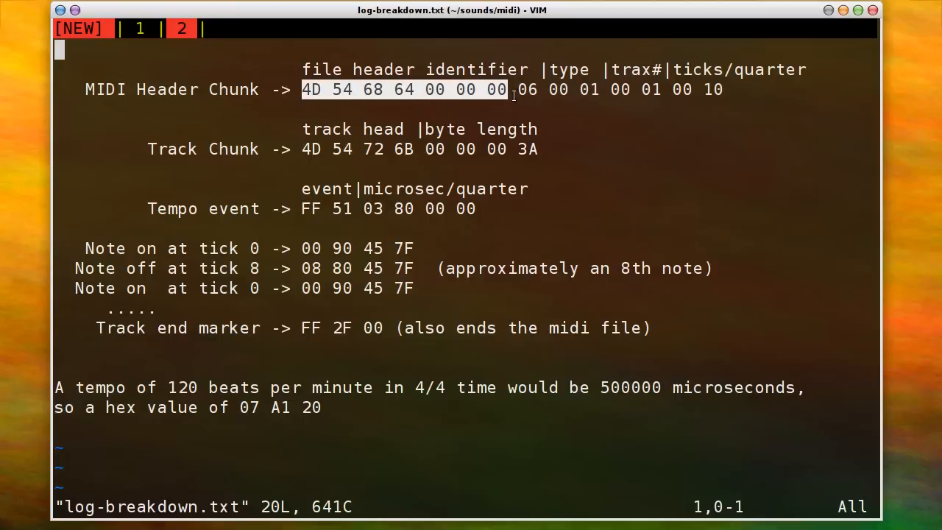
{"action": "left_click_drag", "start_coordinate": [519, 89], "coordinate": [536, 89]}
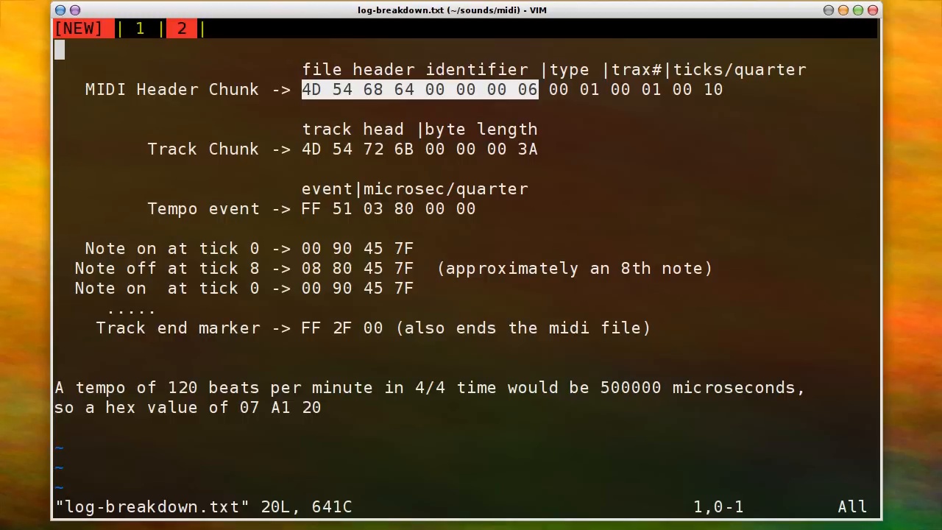
Open the Standard MIDI File Format reference page in Firefox, then hide the browser to reveal the notes.
{"action": "key", "text": "alt+Tab"}
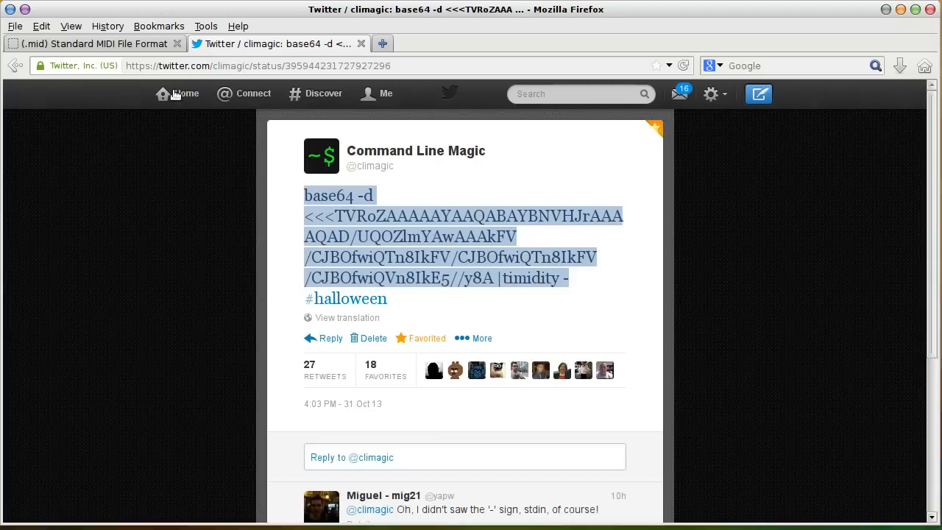
{"action": "left_click", "coordinate": [99, 44]}
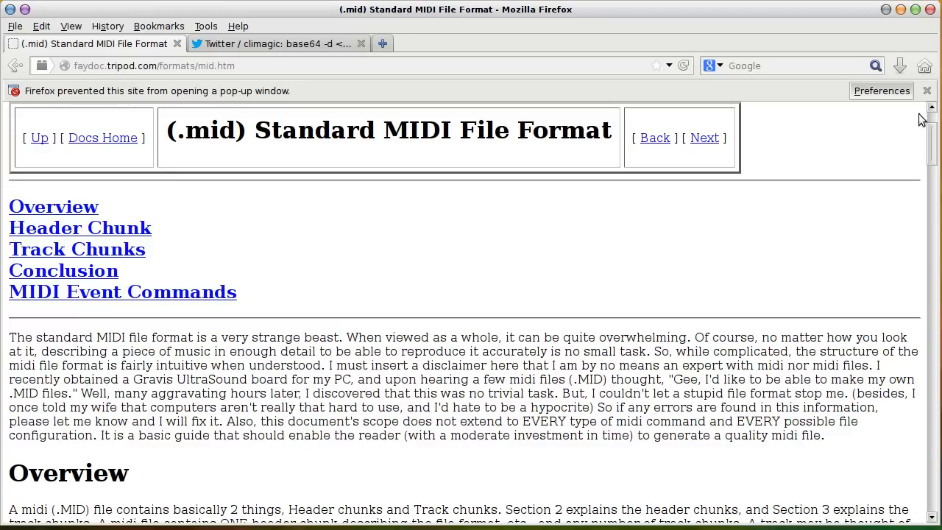
{"action": "mouse_move", "coordinate": [932, 145]}
{"action": "left_mouse_down"}
{"action": "mouse_move", "coordinate": [934, 405]}
{"action": "mouse_move", "coordinate": [934, 395]}
{"action": "left_mouse_up"}
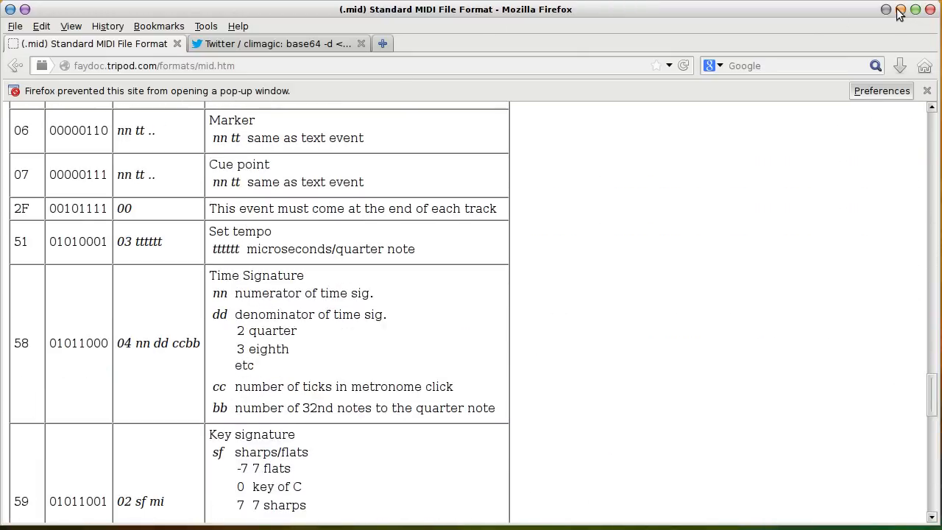
{"action": "left_click", "coordinate": [901, 10]}
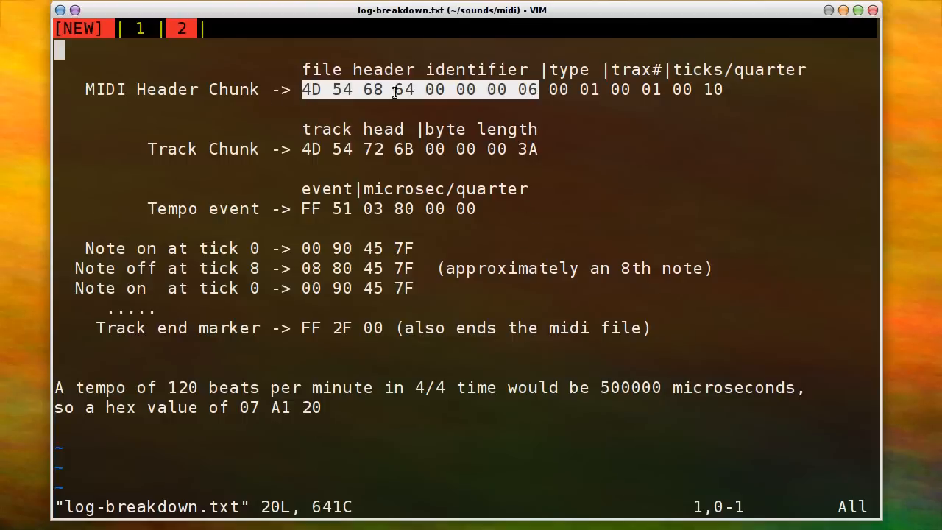
Highlight the MThd header bytes 4D 54 68 64 through 06 and check them against the MIDI reference.
{"action": "left_click_drag", "start_coordinate": [304, 89], "coordinate": [419, 89]}
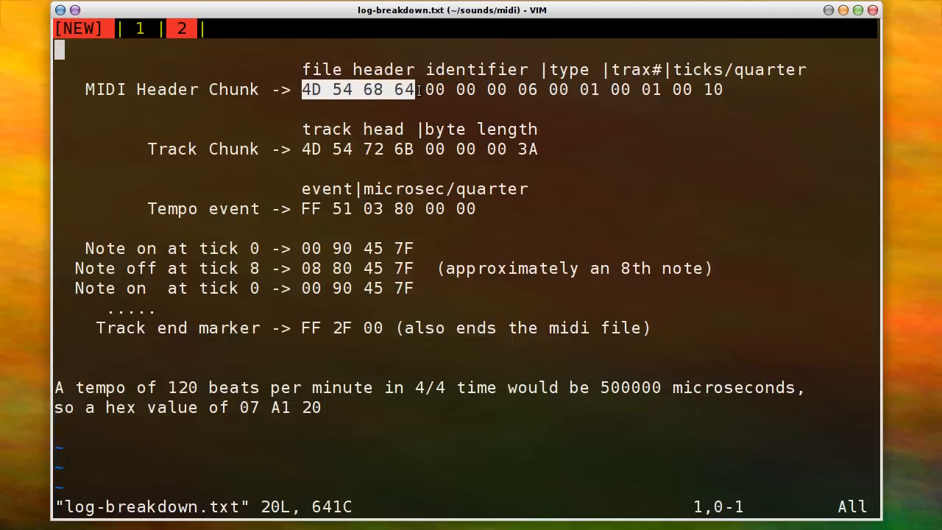
{"action": "left_click_drag", "start_coordinate": [418, 89], "coordinate": [548, 90]}
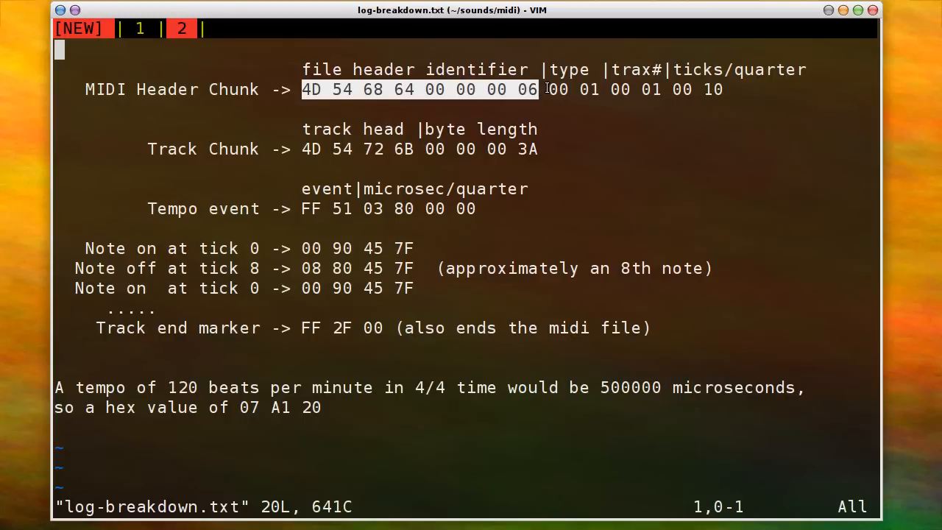
{"action": "left_click_drag", "start_coordinate": [304, 89], "coordinate": [602, 89]}
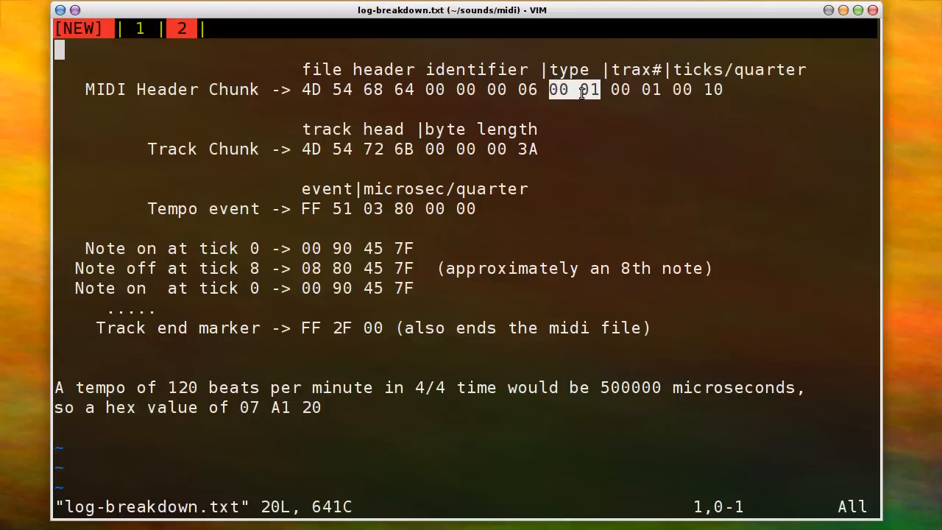
{"action": "key", "text": "alt+Tab"}
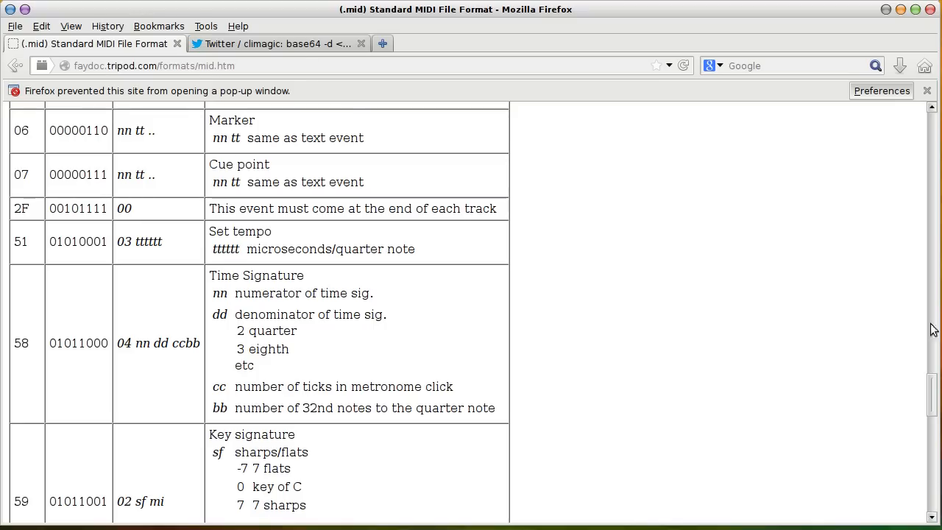
{"action": "left_click_drag", "start_coordinate": [935, 406], "coordinate": [933, 190]}
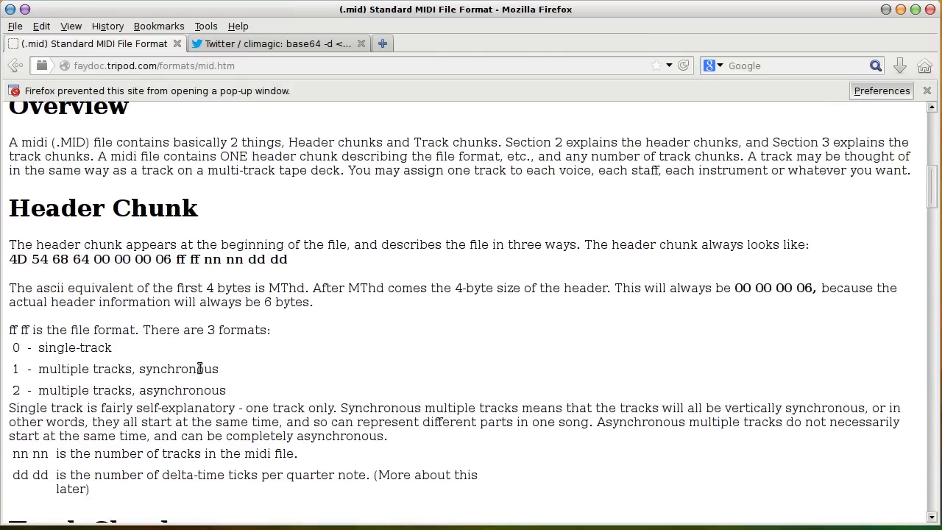
Back in the notes, highlight the file type bytes 00 01 and track-count bytes 00 01.
{"action": "left_click", "coordinate": [904, 10]}
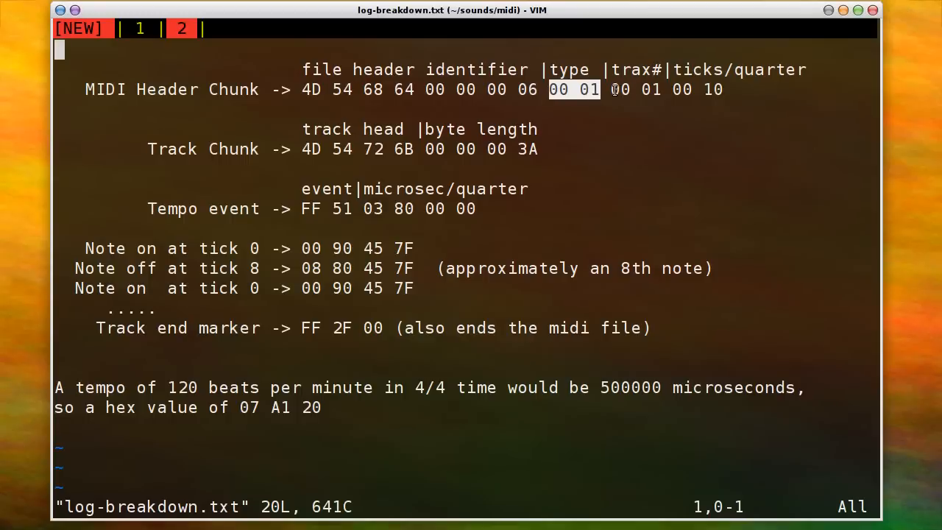
{"action": "left_click_drag", "start_coordinate": [613, 89], "coordinate": [665, 89]}
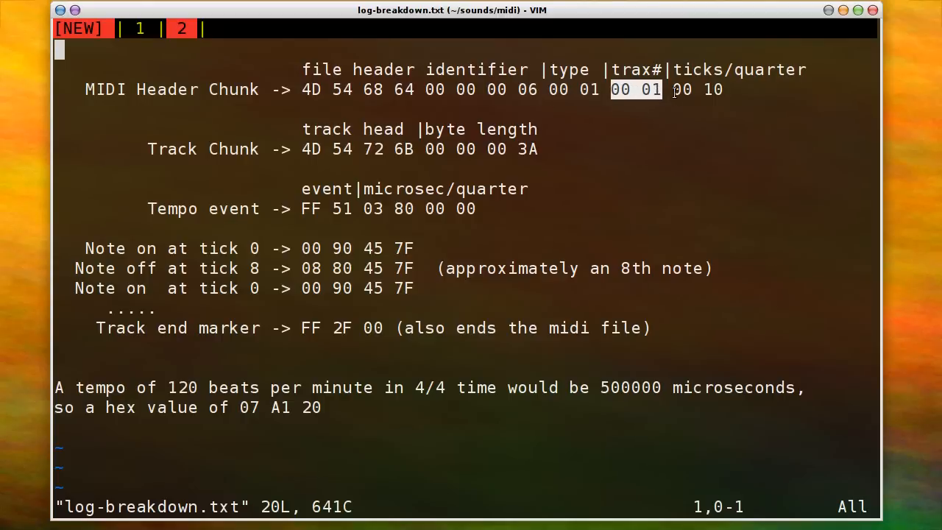
{"action": "left_click_drag", "start_coordinate": [673, 90], "coordinate": [728, 89]}
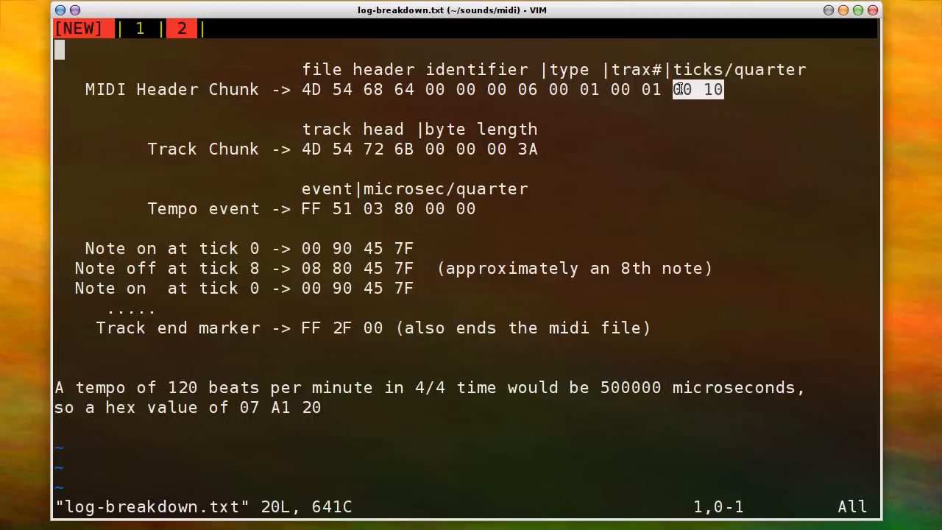
In the log.mid hex dump, step across the track-count and ticks bytes at offsets 0x09–0x0E.
{"action": "left_click", "coordinate": [135, 28]}
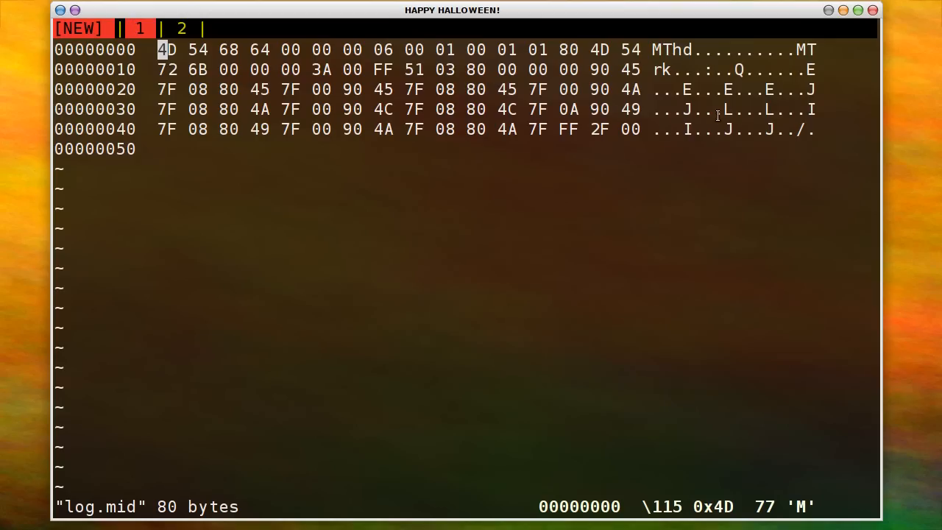
{"action": "key", "text": "l"}
{"action": "key", "text": "l"}
{"action": "key", "text": "l"}
{"action": "key", "text": "l"}
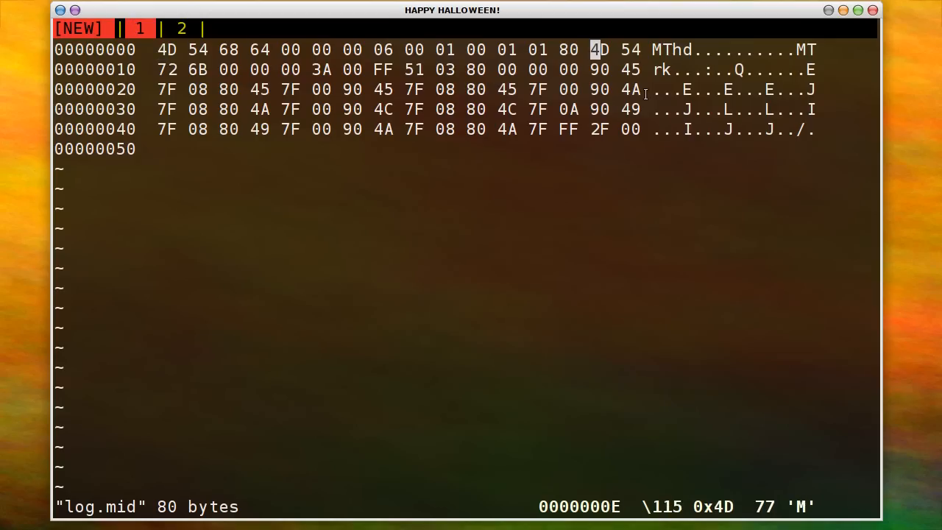
{"action": "key", "text": "h"}
{"action": "key", "text": "h"}
{"action": "key", "text": "h"}
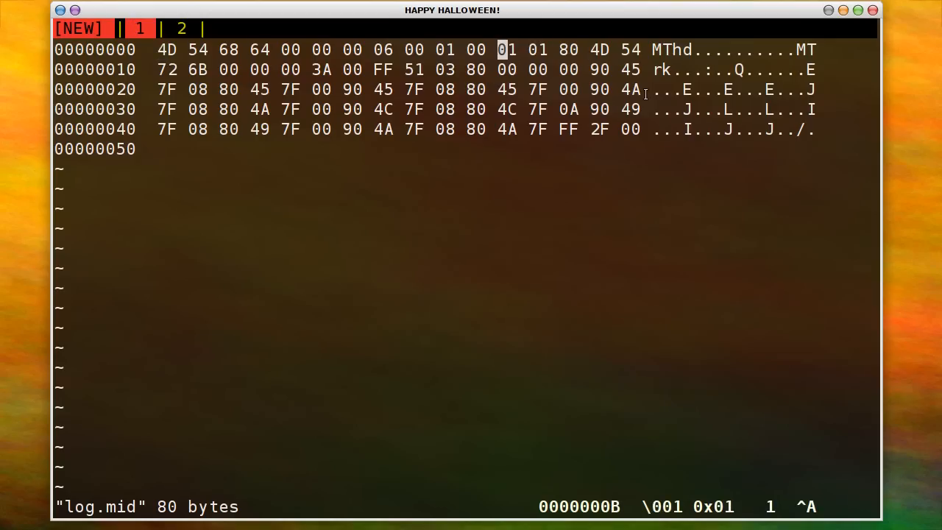
{"action": "key", "text": "h"}
{"action": "key", "text": "l"}
{"action": "key", "text": "l"}
{"action": "key", "text": "h"}
{"action": "key", "text": "h"}
{"action": "key", "text": "h"}
{"action": "key", "text": "l"}
{"action": "key", "text": "l"}
{"action": "key", "text": "l"}
{"action": "key", "text": "l"}
{"action": "key", "text": "h"}
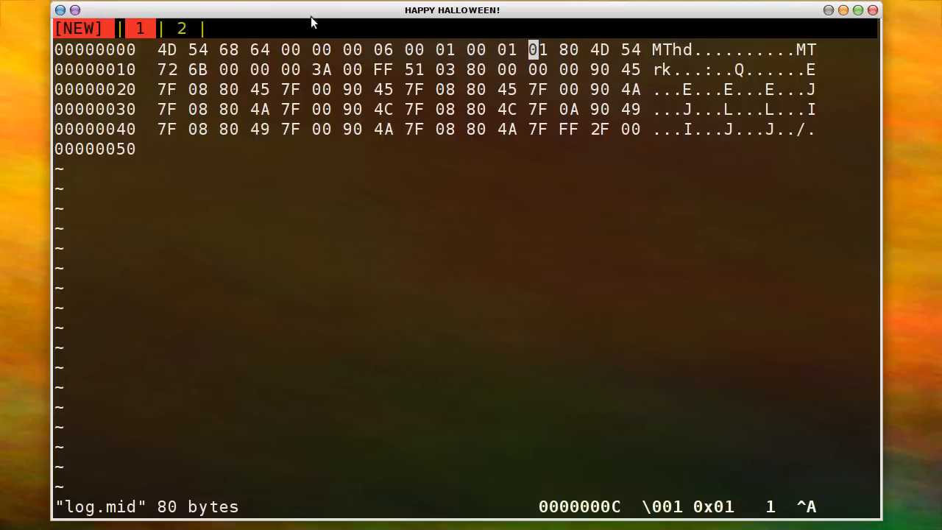
Return to the notes and highlight the ticks-per-quarter bytes 00 10 and the MTrk head bytes.
{"action": "left_click", "coordinate": [174, 28]}
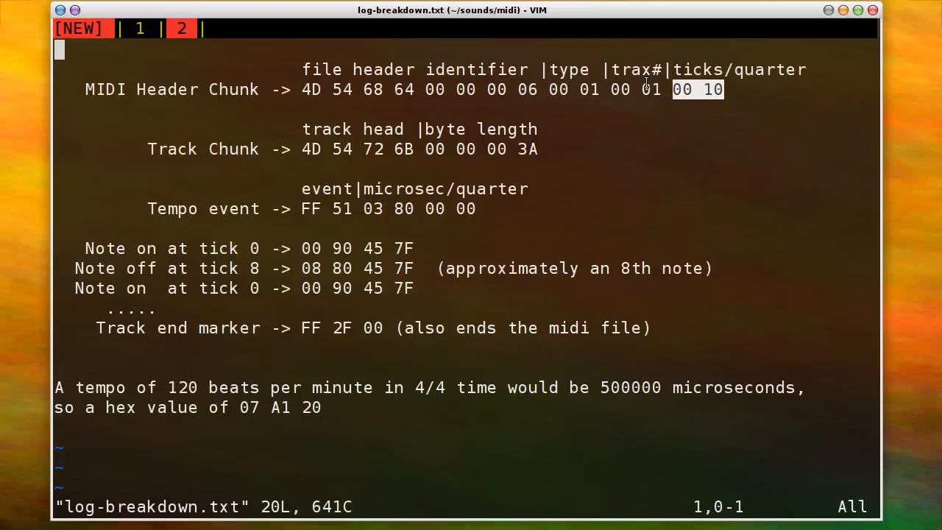
{"action": "left_click", "coordinate": [150, 33]}
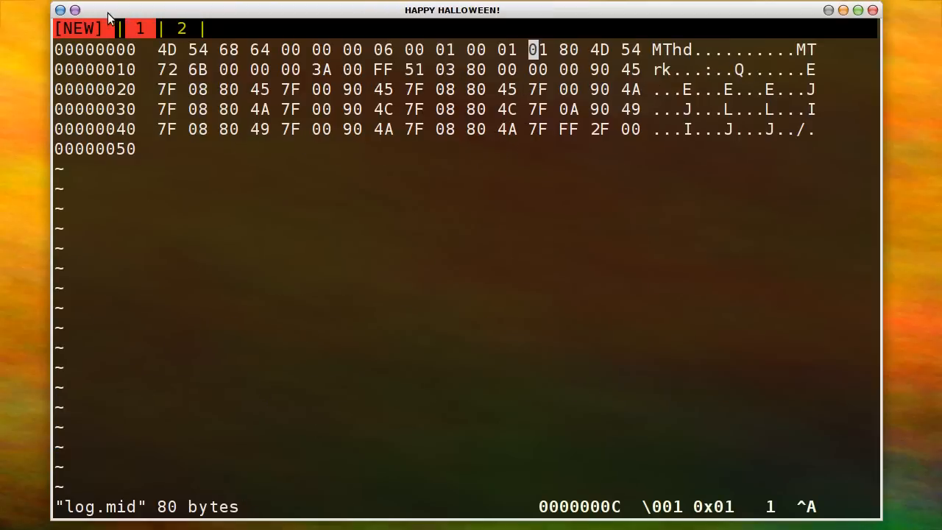
{"action": "left_click", "coordinate": [182, 28]}
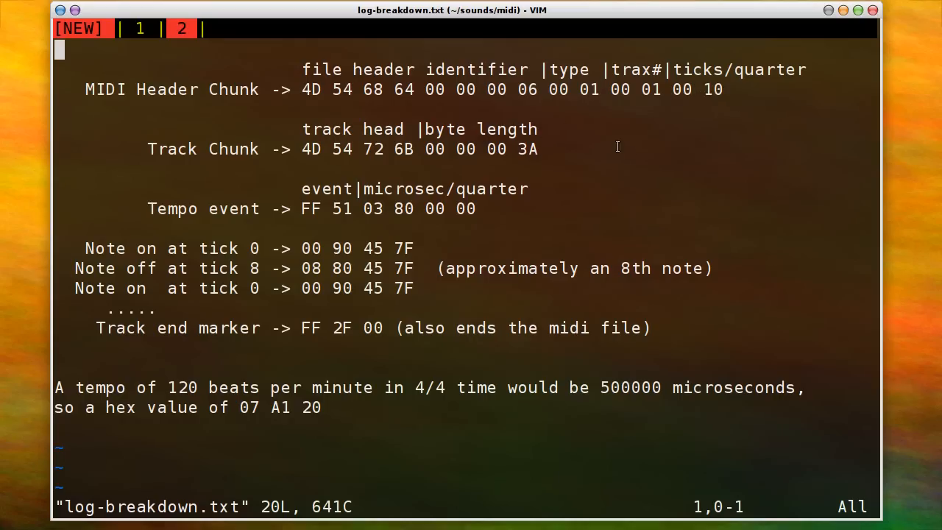
{"action": "left_click_drag", "start_coordinate": [674, 89], "coordinate": [728, 90]}
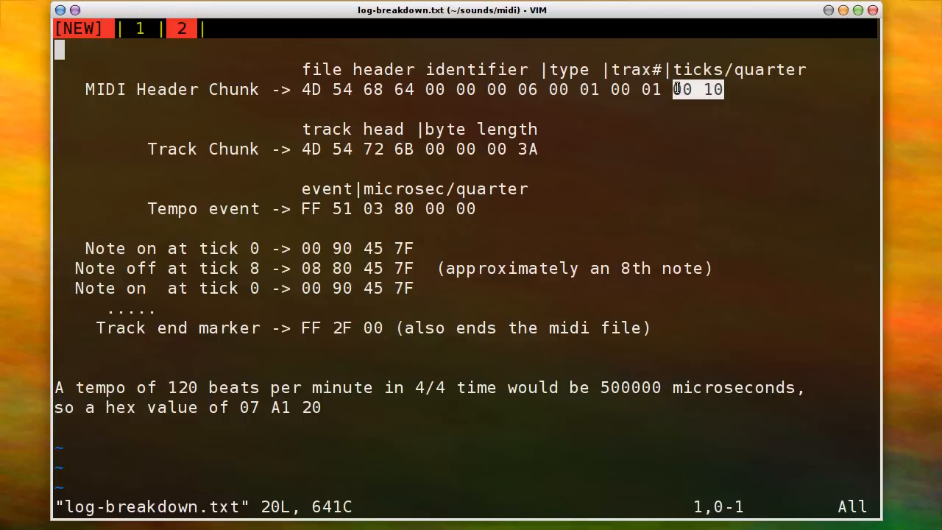
{"action": "left_click_drag", "start_coordinate": [674, 89], "coordinate": [733, 89]}
{"action": "left_click_drag", "start_coordinate": [303, 149], "coordinate": [442, 149]}
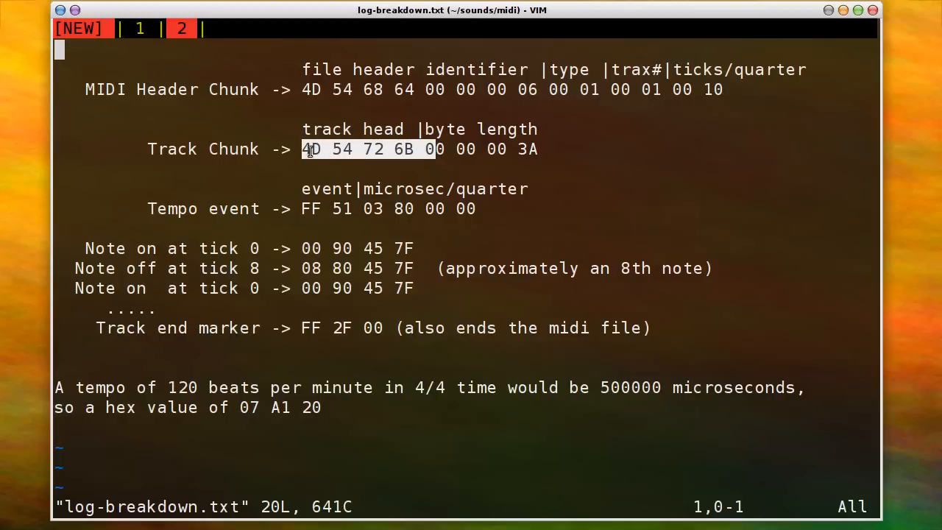
{"action": "left_click_drag", "start_coordinate": [304, 150], "coordinate": [417, 151]}
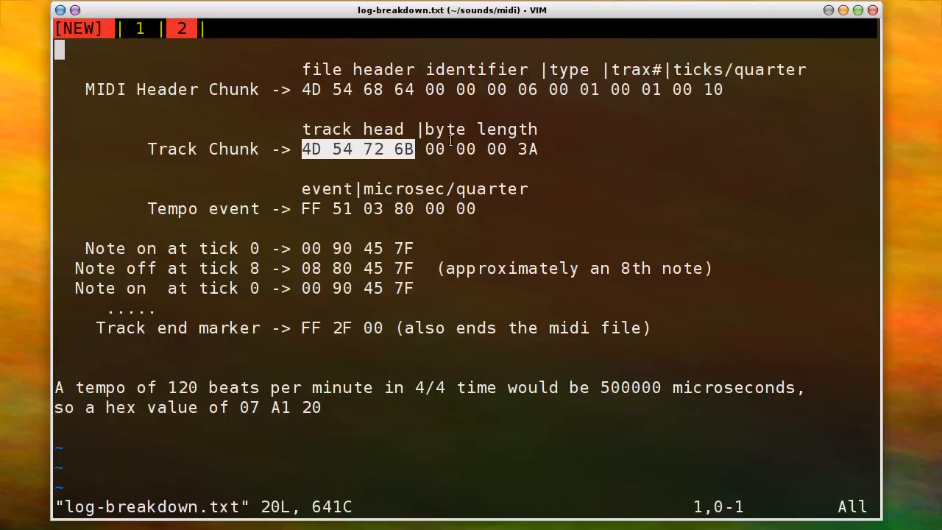
{"action": "left_click", "coordinate": [429, 147]}
{"action": "left_click_drag", "start_coordinate": [429, 147], "coordinate": [538, 150]}
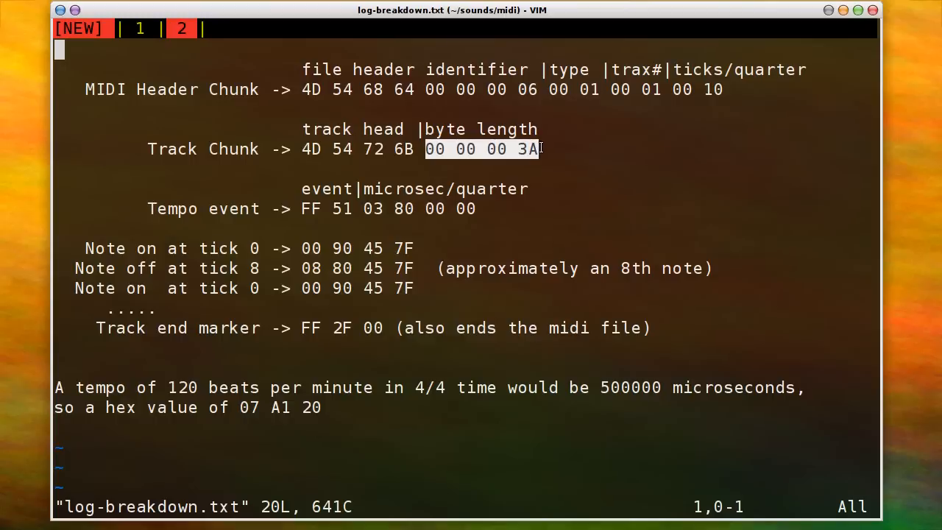
{"action": "left_click", "coordinate": [134, 28]}
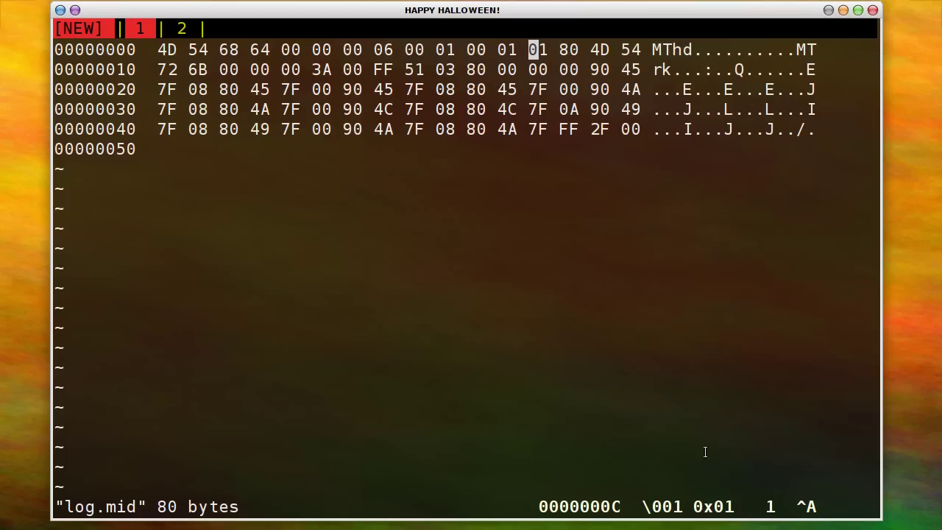
{"action": "key", "text": "j"}
{"action": "key", "text": "j"}
{"action": "key", "text": "j"}
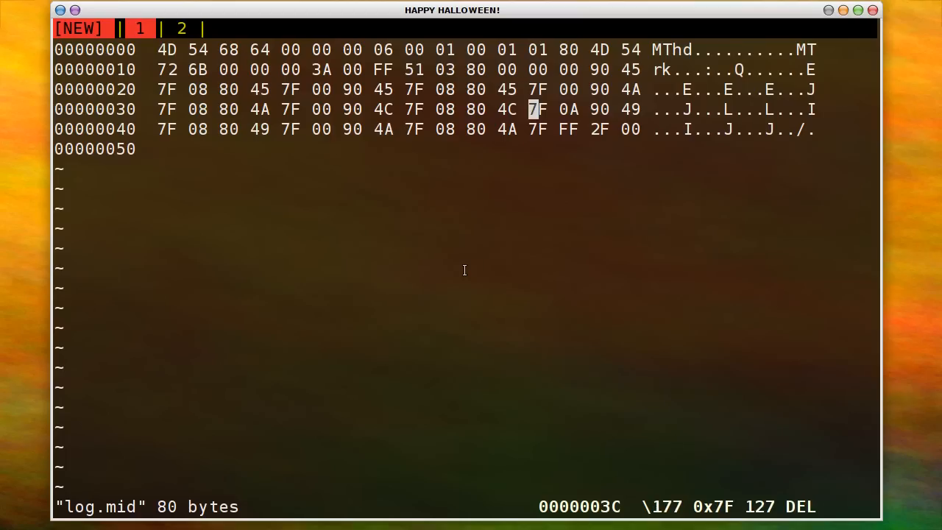
{"action": "double_click", "coordinate": [758, 507]}
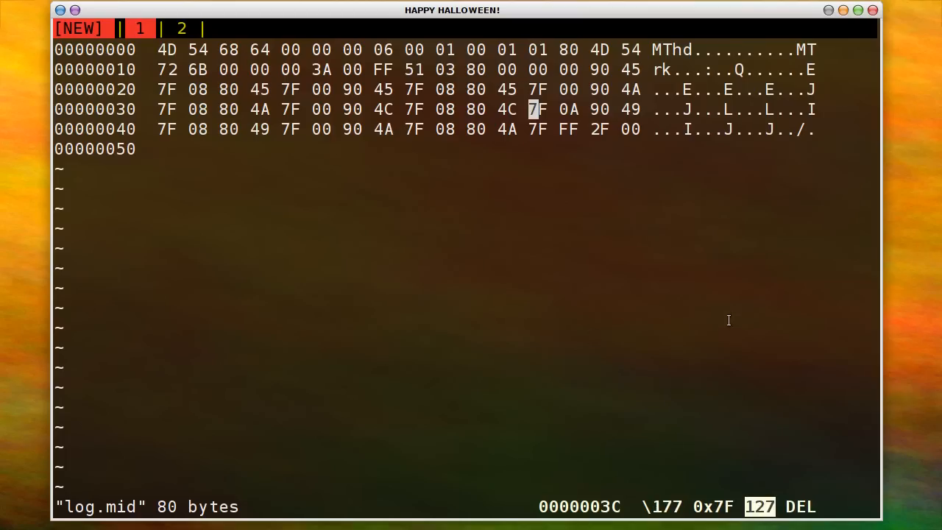
{"action": "key", "text": "k"}
{"action": "key", "text": "k"}
{"action": "key", "text": "h"}
{"action": "key", "text": "j"}
{"action": "key", "text": "h"}
{"action": "double_click", "coordinate": [595, 507]}
{"action": "left_click", "coordinate": [617, 374]}
{"action": "key", "text": "ctrl+a"}
{"action": "key", "text": "n"}
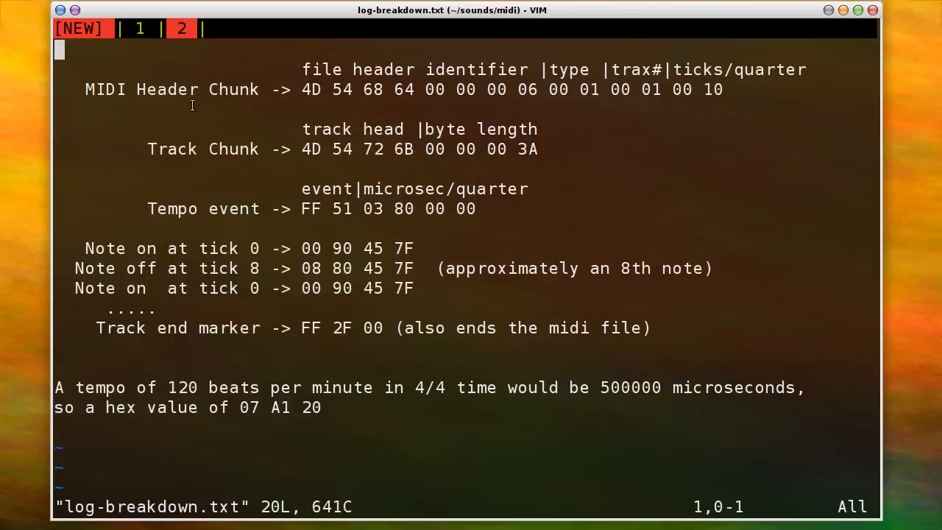
Highlight the Tempo event bytes, then the 500000 microseconds value in the notes.
{"action": "left_click_drag", "start_coordinate": [304, 208], "coordinate": [468, 209]}
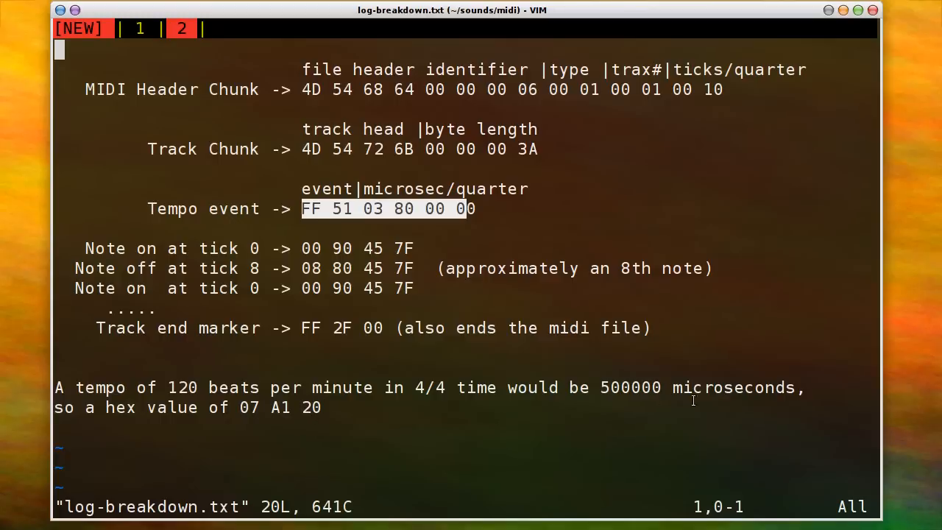
{"action": "left_click", "coordinate": [624, 393]}
{"action": "double_click", "coordinate": [624, 393]}
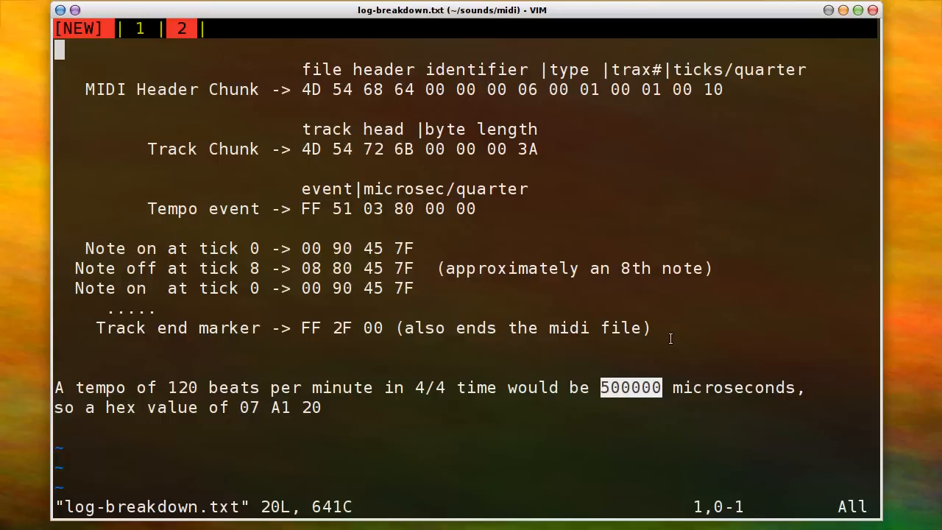
In a fresh shell, run echo "obase=16;ibase=10;500000" | bc to get 7A120 and mark its trailing 20.
{"action": "key", "text": "ctrl+a"}
{"action": "key", "text": "c"}
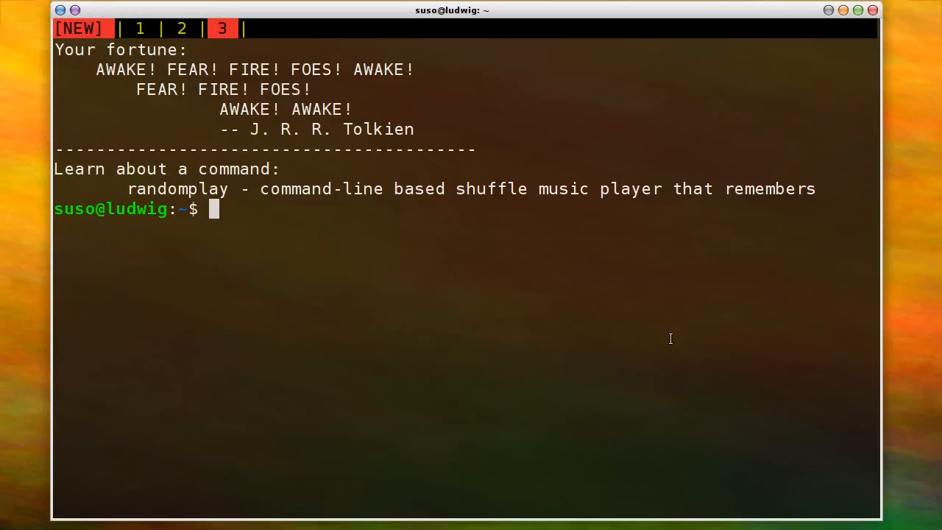
{"action": "type", "text": "echo \"obase=16;ibase=10;500000\""}
{"action": "key", "text": "Left"}
{"action": "key", "text": "Left"}
{"action": "key", "text": "Left"}
{"action": "key", "text": "Left"}
{"action": "key", "text": "Left"}
{"action": "key", "text": "Left"}
{"action": "key", "text": "Left"}
{"action": "key", "text": "Left"}
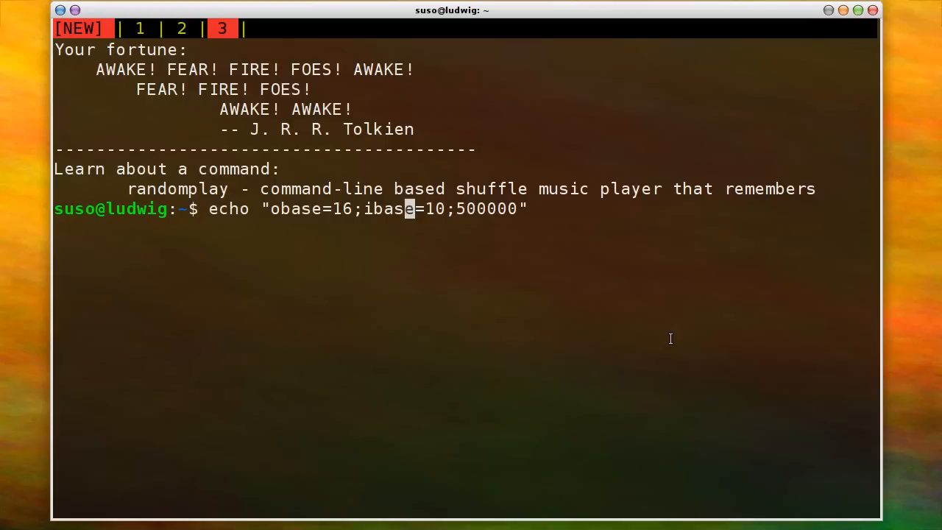
{"action": "key", "text": "Left"}
{"action": "key", "text": "Left"}
{"action": "key", "text": "Left"}
{"action": "key", "text": "Right"}
{"action": "key", "text": "Right"}
{"action": "key", "text": "Right"}
{"action": "key", "text": "Right"}
{"action": "key", "text": "ctrl+Right"}
{"action": "key", "text": "ctrl+Right"}
{"action": "key", "text": "Right"}
{"action": "key", "text": "Right"}
{"action": "key", "text": "Right"}
{"action": "key", "text": "End"}
{"action": "type", "text": "| bc"}
{"action": "key", "text": "Return"}
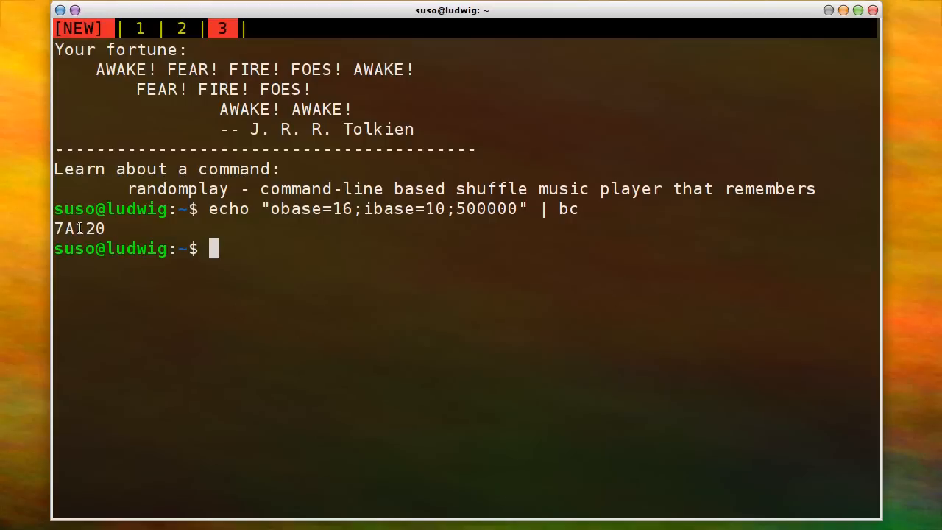
{"action": "left_click_drag", "start_coordinate": [86, 229], "coordinate": [109, 228]}
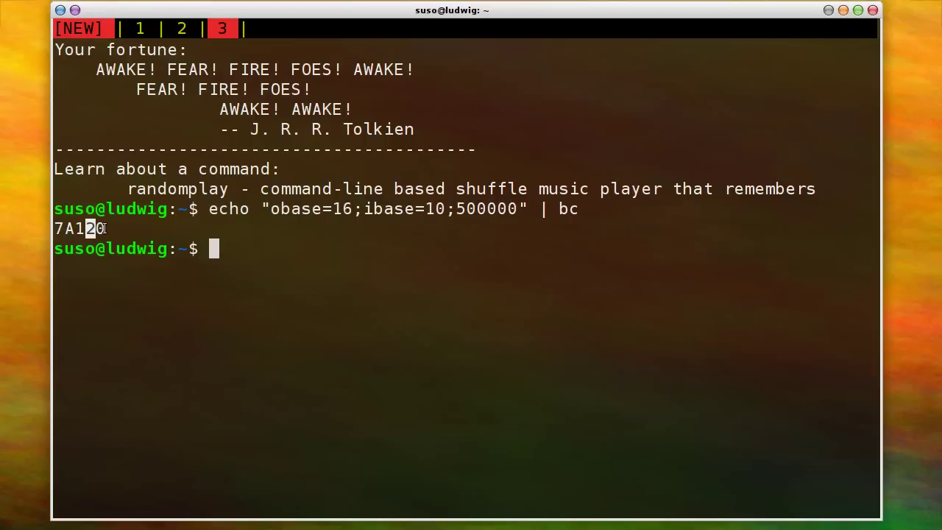
Switch to the breakdown notes session, glance at the log.mid hex view, and come back.
{"action": "left_click", "coordinate": [182, 28]}
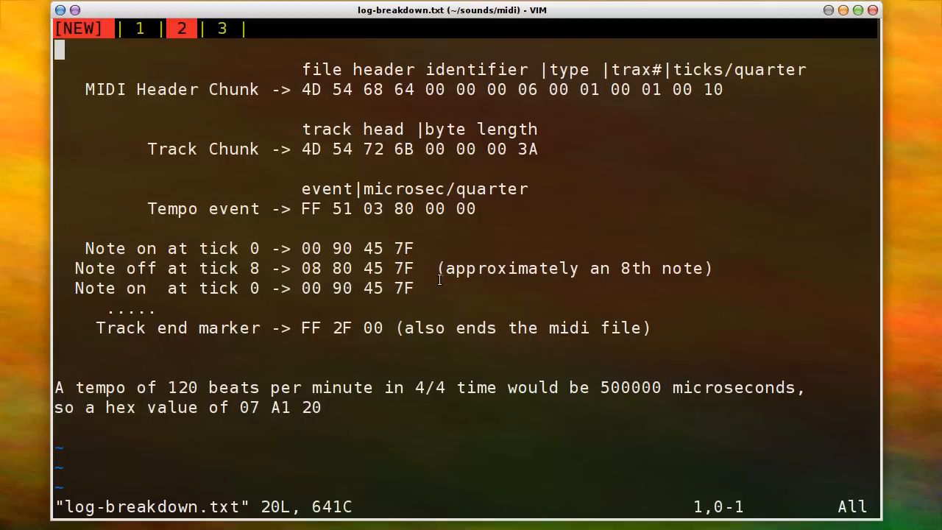
{"action": "key", "text": "ctrl+a"}
{"action": "key", "text": "1"}
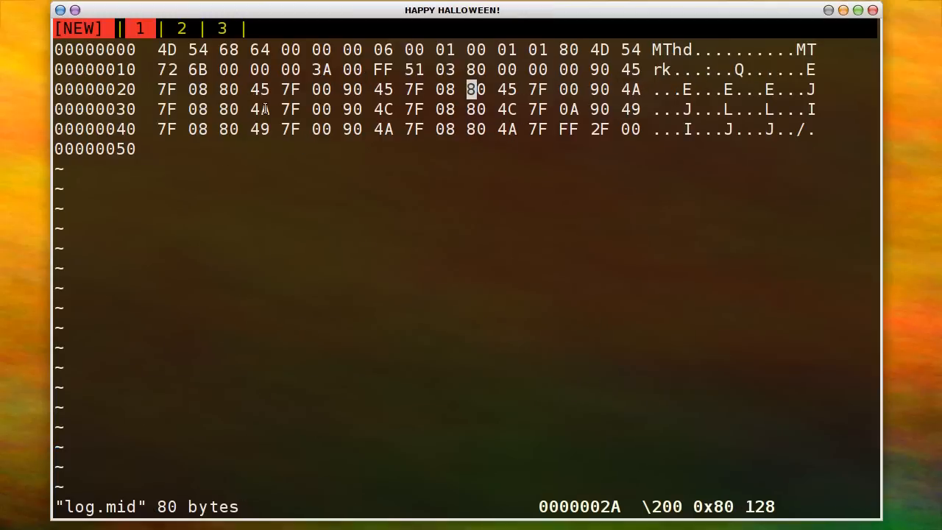
{"action": "key", "text": "ctrl+a"}
{"action": "key", "text": "2"}
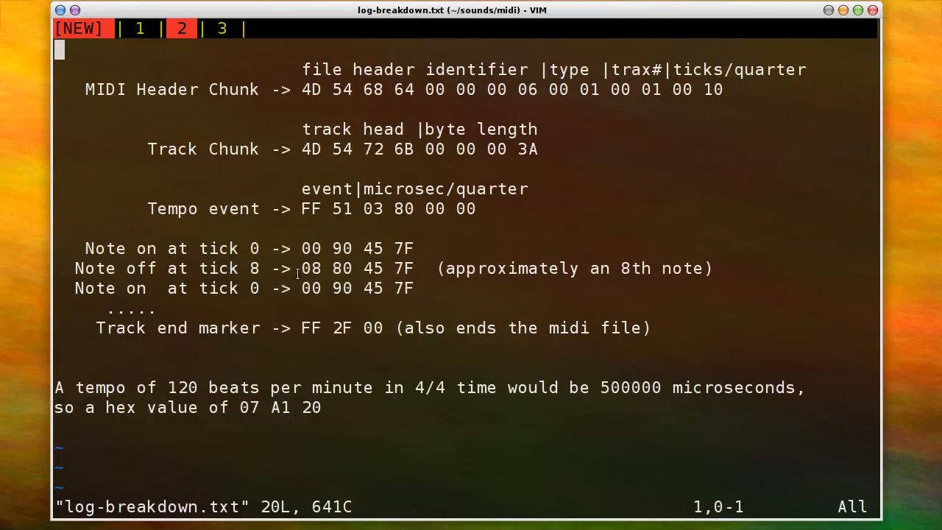
Mark the Note-on bytes 00 90 45 7F, the Note-off bytes 08 80 45 7F, and the delta-time 00.
{"action": "double_click", "coordinate": [310, 248]}
{"action": "left_click_drag", "start_coordinate": [332, 244], "coordinate": [418, 245]}
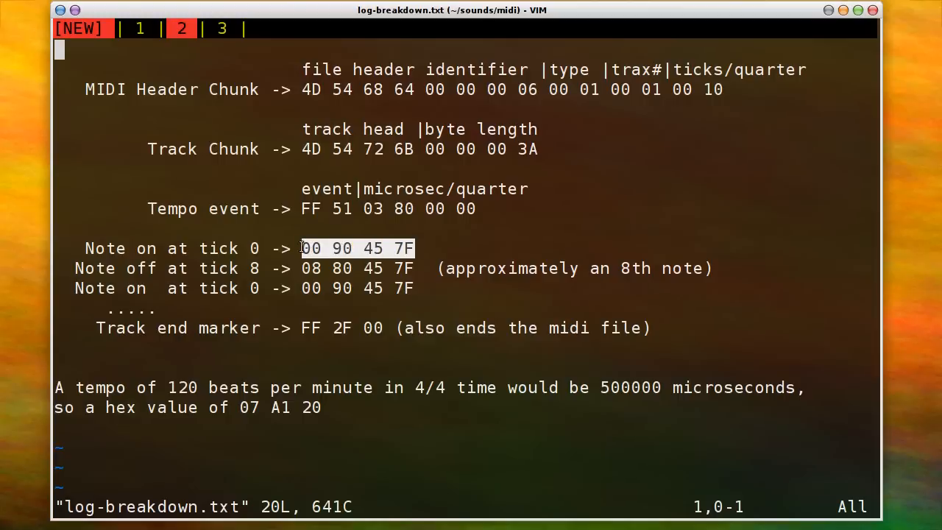
{"action": "left_click_drag", "start_coordinate": [302, 249], "coordinate": [373, 248]}
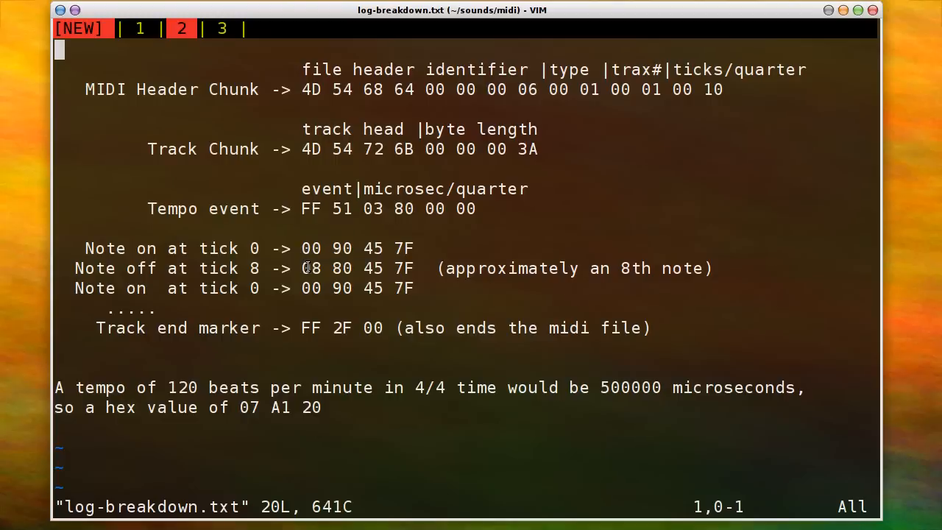
{"action": "left_click_drag", "start_coordinate": [301, 268], "coordinate": [413, 272]}
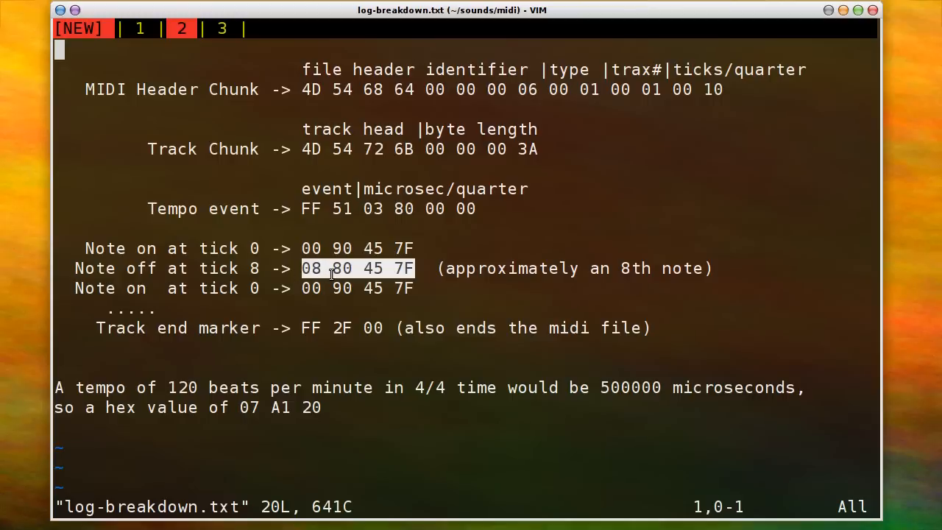
{"action": "left_click_drag", "start_coordinate": [303, 248], "coordinate": [417, 250]}
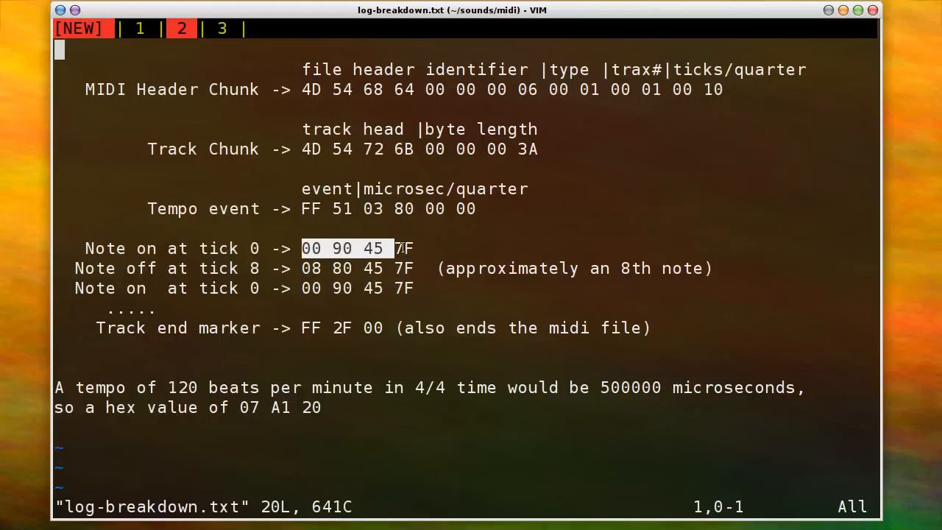
{"action": "left_click_drag", "start_coordinate": [303, 248], "coordinate": [324, 248]}
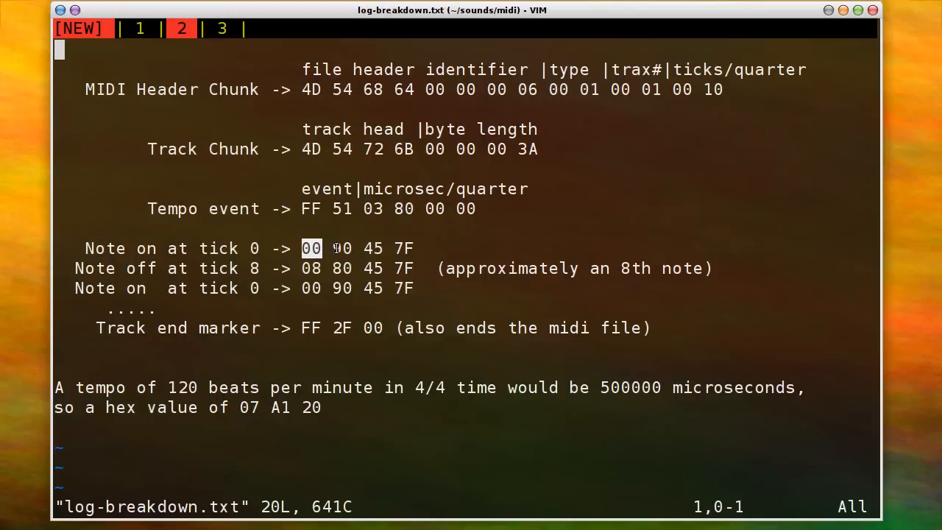
{"action": "mouse_move", "coordinate": [332, 248]}
{"action": "left_mouse_down"}
{"action": "mouse_move", "coordinate": [354, 248]}
{"action": "mouse_move", "coordinate": [340, 248]}
{"action": "left_mouse_up"}
{"action": "left_click_drag", "start_coordinate": [338, 248], "coordinate": [356, 246]}
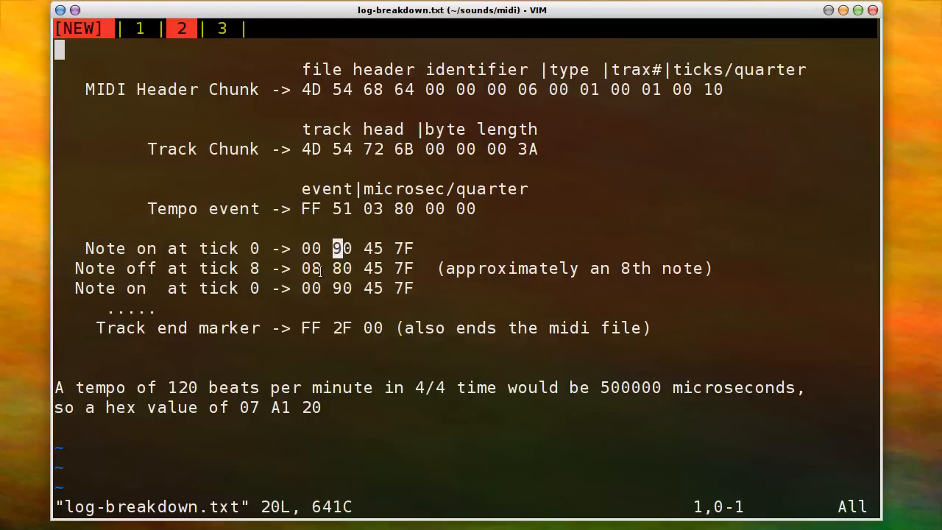
{"action": "left_click_drag", "start_coordinate": [344, 248], "coordinate": [356, 248]}
{"action": "double_click", "coordinate": [372, 248]}
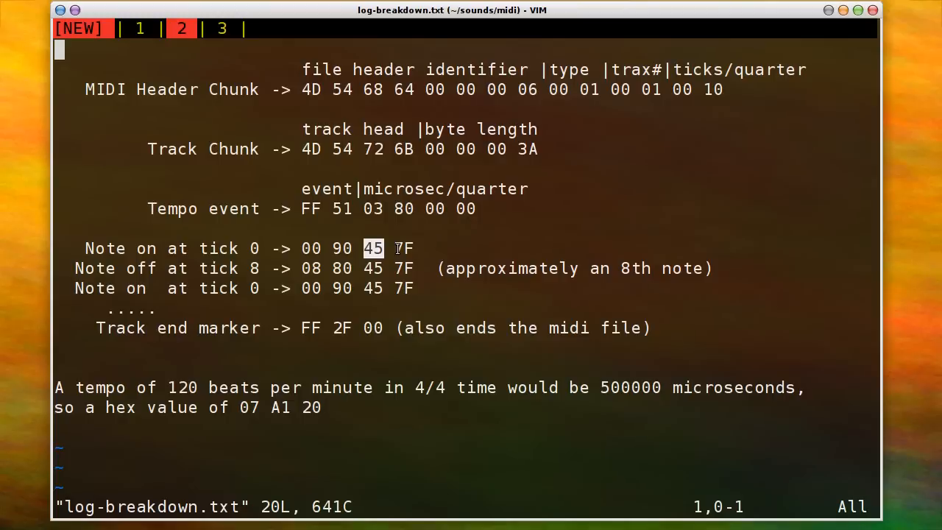
{"action": "left_click_drag", "start_coordinate": [395, 248], "coordinate": [416, 248]}
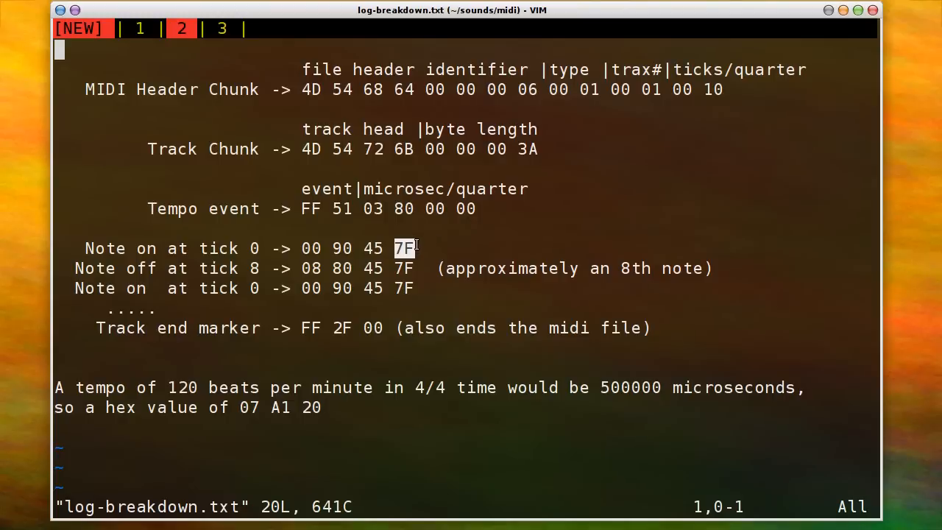
{"action": "left_click_drag", "start_coordinate": [396, 248], "coordinate": [415, 248]}
{"action": "left_click_drag", "start_coordinate": [301, 248], "coordinate": [417, 248]}
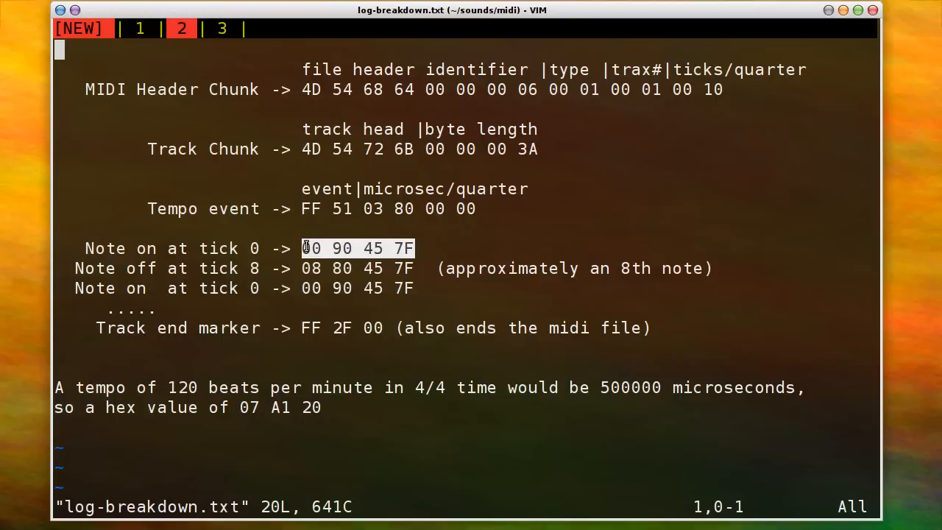
{"action": "left_click_drag", "start_coordinate": [303, 248], "coordinate": [417, 248]}
{"action": "left_click", "coordinate": [347, 248]}
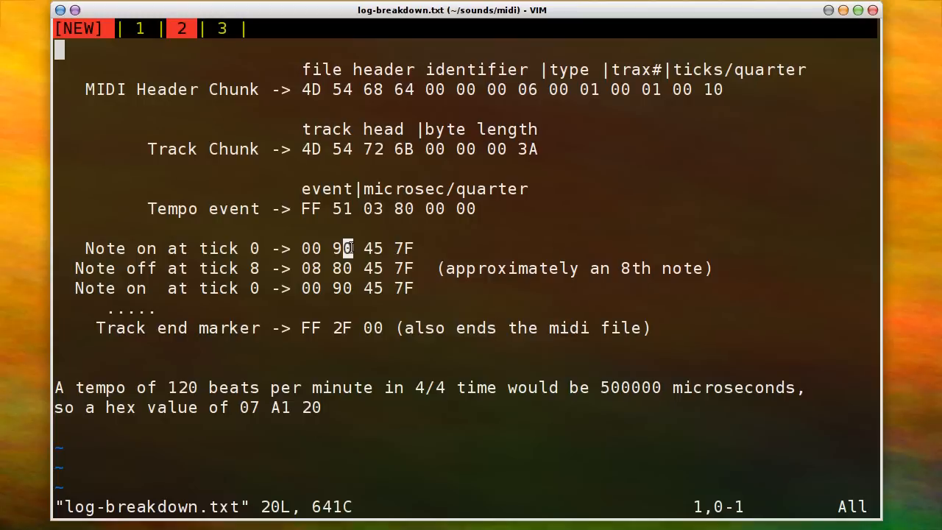
{"action": "key", "text": "j"}
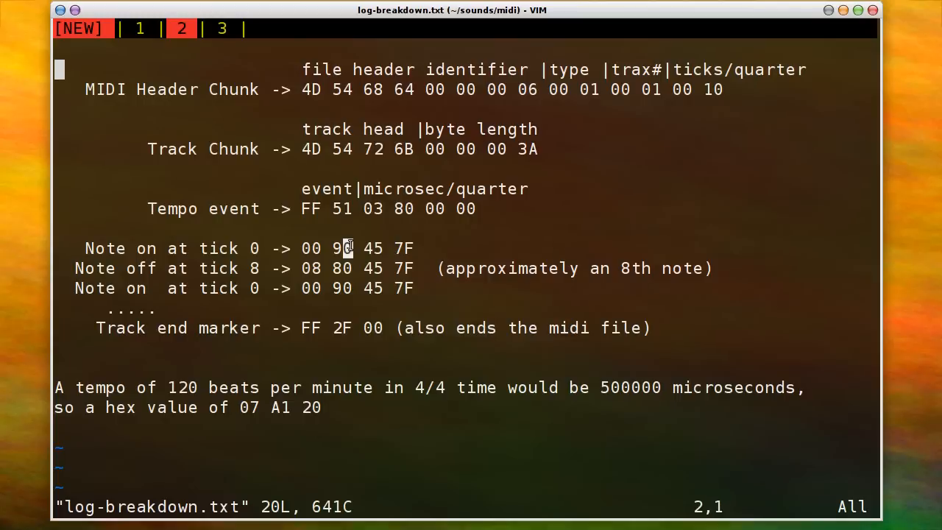
{"action": "left_click_drag", "start_coordinate": [303, 89], "coordinate": [488, 89]}
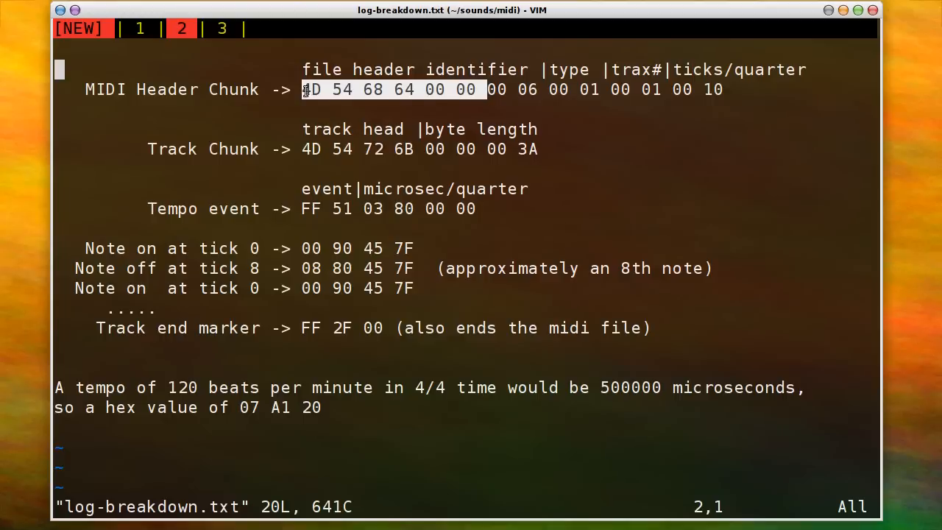
{"action": "left_click_drag", "start_coordinate": [304, 89], "coordinate": [544, 89]}
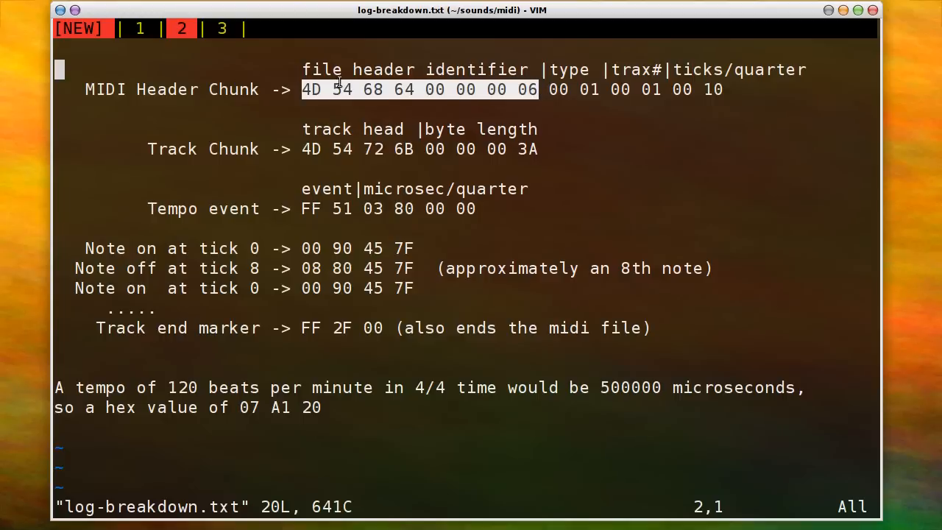
{"action": "left_click_drag", "start_coordinate": [303, 89], "coordinate": [543, 89]}
{"action": "left_click", "coordinate": [648, 175]}
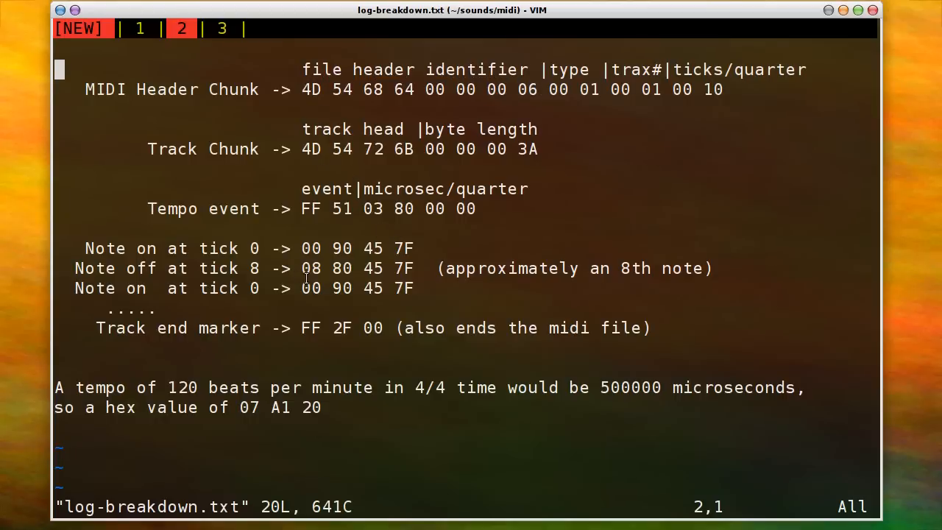
Mark the Note-off bytes 08 80 45 7F, its delta-time 08, and the Note-on event line.
{"action": "left_click_drag", "start_coordinate": [304, 268], "coordinate": [414, 268]}
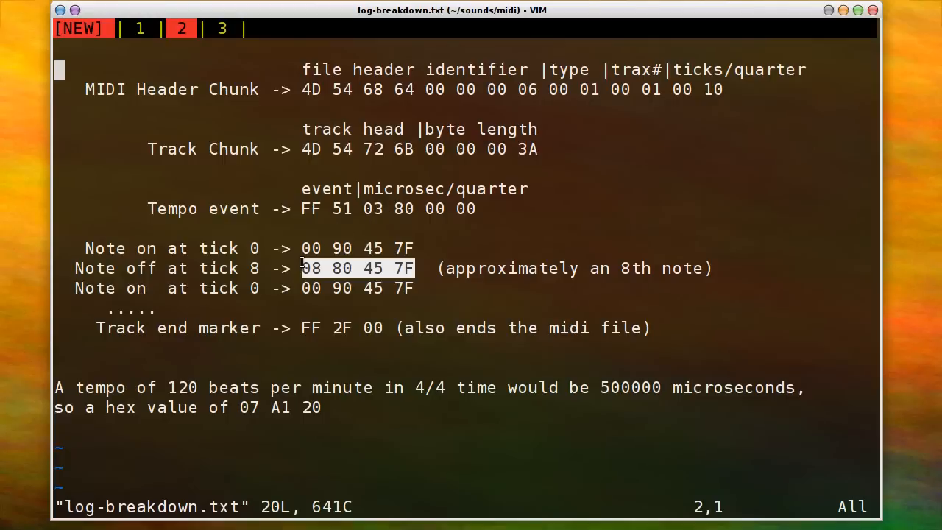
{"action": "left_click_drag", "start_coordinate": [303, 268], "coordinate": [325, 268]}
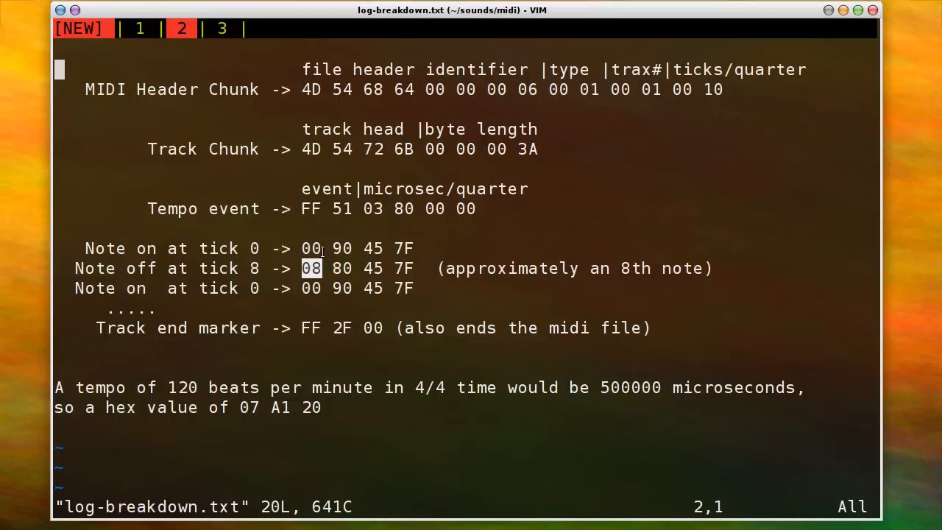
{"action": "left_click", "coordinate": [306, 249]}
{"action": "left_click_drag", "start_coordinate": [302, 248], "coordinate": [414, 249]}
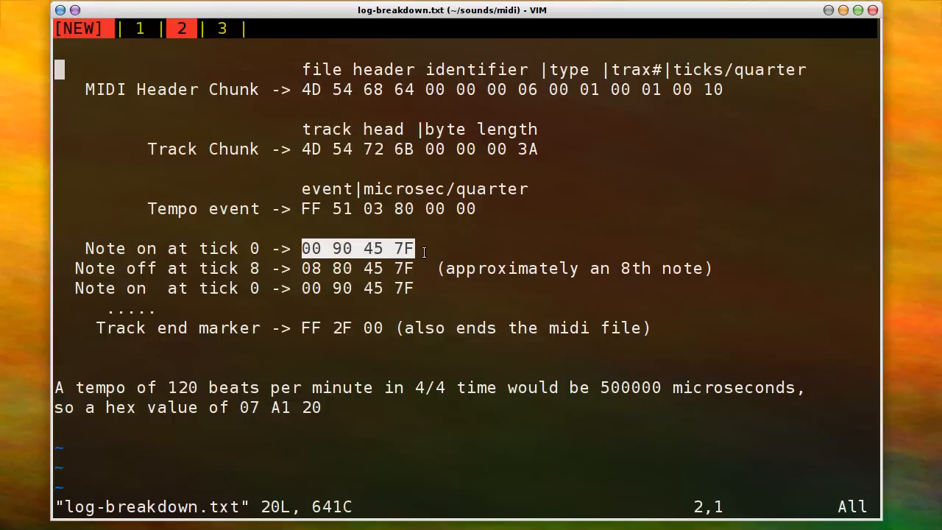
{"action": "left_click_drag", "start_coordinate": [303, 269], "coordinate": [414, 269]}
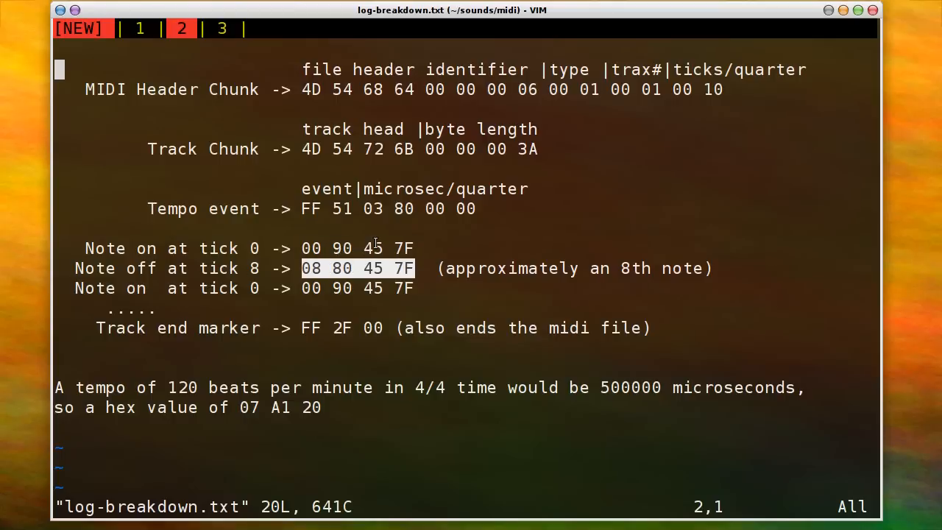
{"action": "left_click", "coordinate": [375, 269]}
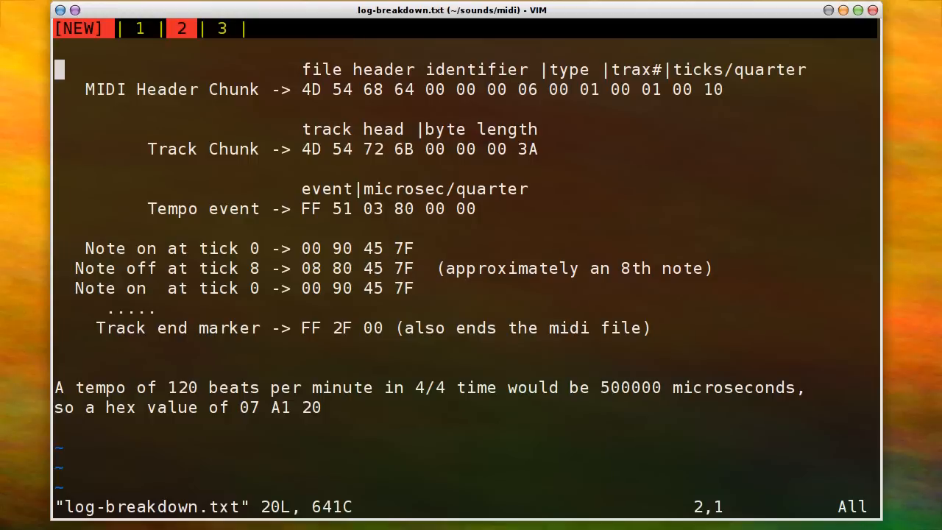
{"action": "key", "text": "alt+Tab"}
{"action": "left_click_drag", "start_coordinate": [935, 180], "coordinate": [931, 479]}
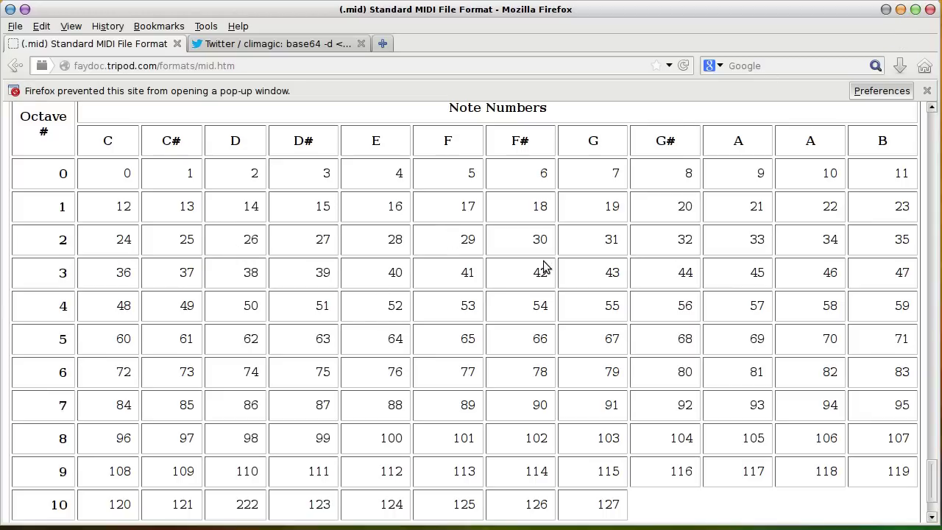
Hide the browser, quit the breakdown notes, and switch to terminal tab 1 with log.mid in bvi.
{"action": "left_click", "coordinate": [902, 11]}
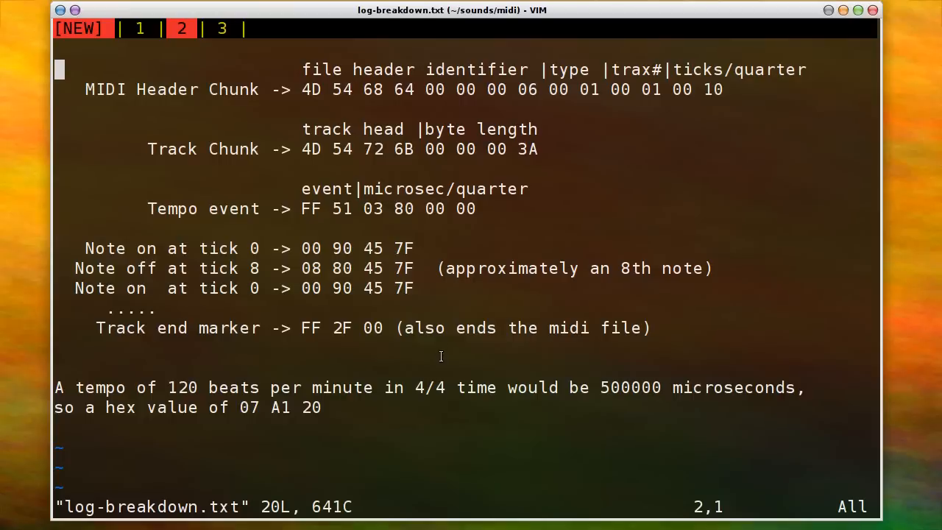
{"action": "key", "text": "j"}
{"action": "key", "text": "j"}
{"action": "key", "text": "j"}
{"action": "key", "text": "j"}
{"action": "key", "text": "w"}
{"action": "type", "text": ":q"}
{"action": "key", "text": "Return"}
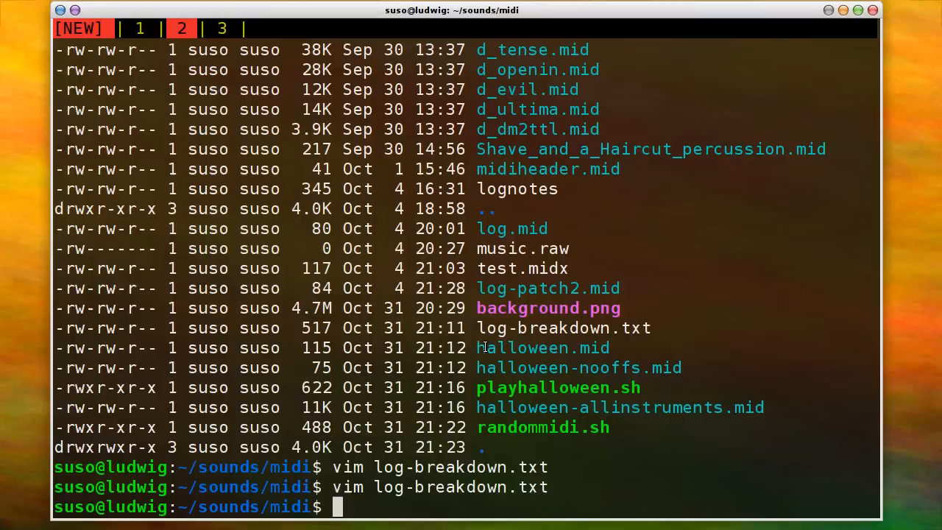
{"action": "key", "text": "ctrl+a"}
{"action": "key", "text": "1"}
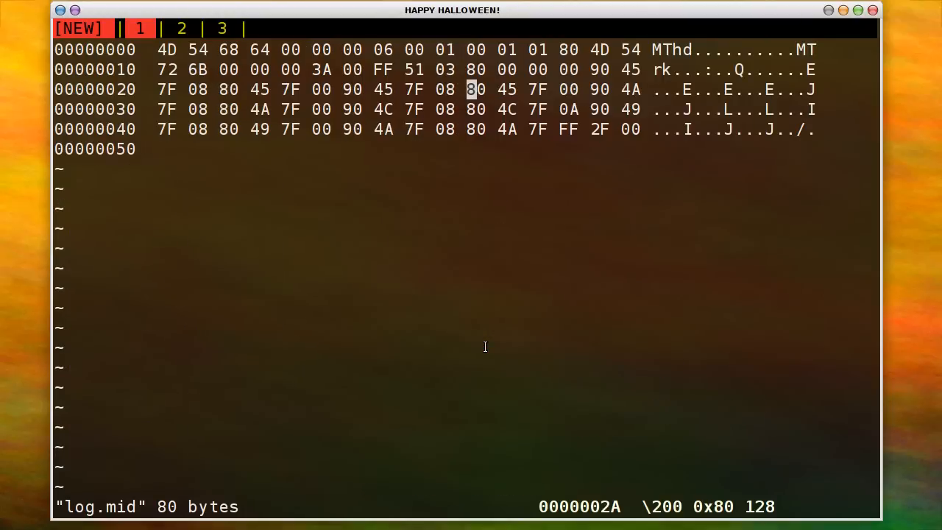
Step through log.mid to the delta-time 08 and note-off byte 80.
{"action": "key", "text": "l"}
{"action": "key", "text": "h"}
{"action": "key", "text": "h"}
{"action": "key", "text": "j"}
{"action": "key", "text": "k"}
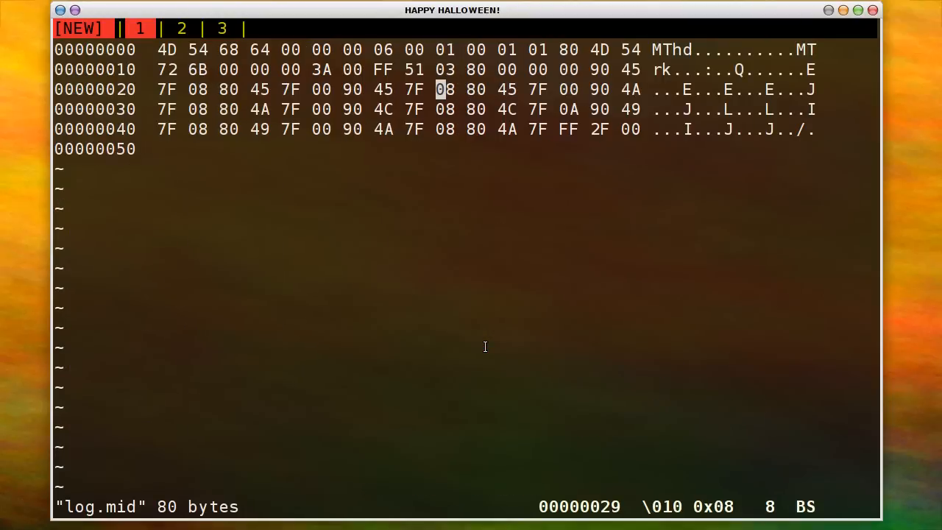
{"action": "key", "text": "j"}
{"action": "key", "text": "l"}
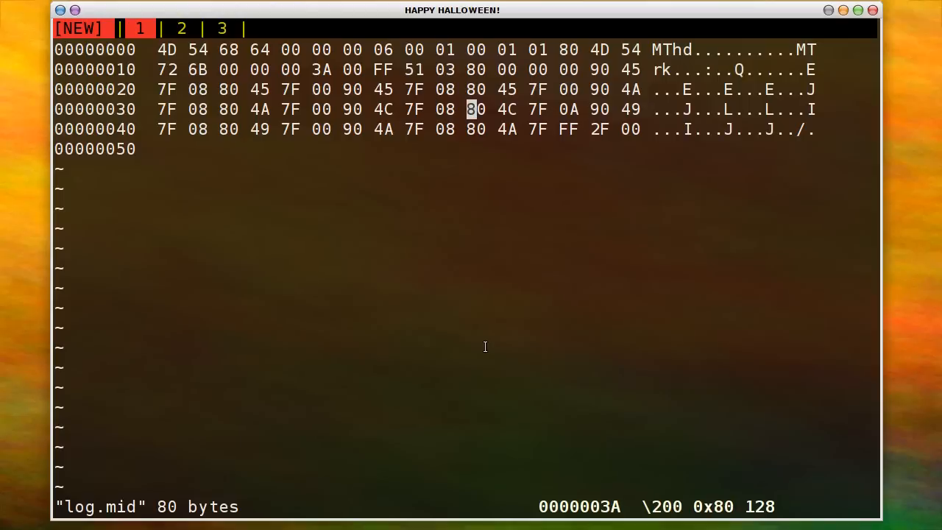
Exit bvi, play halloween.mid with timidity, and stop playback.
{"action": "key", "text": "Z"}
{"action": "key", "text": "Z"}
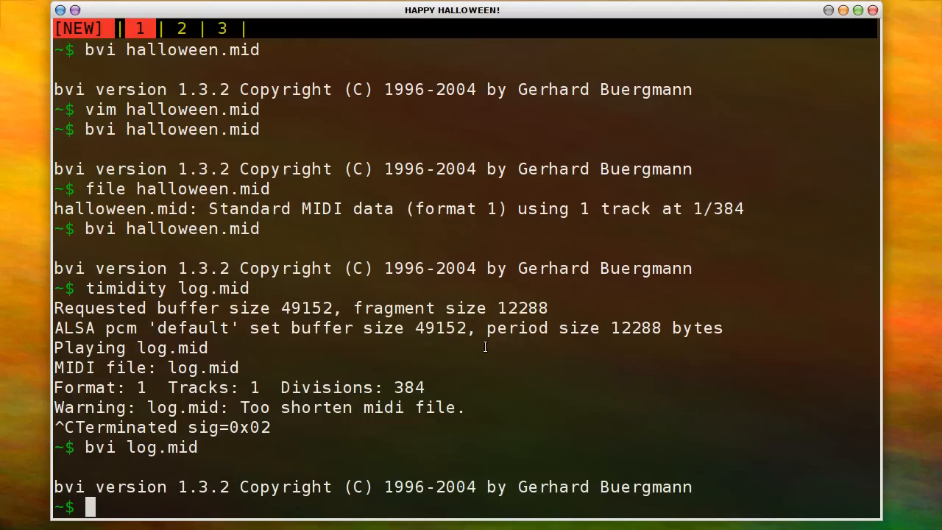
{"action": "type", "text": "timidity "}
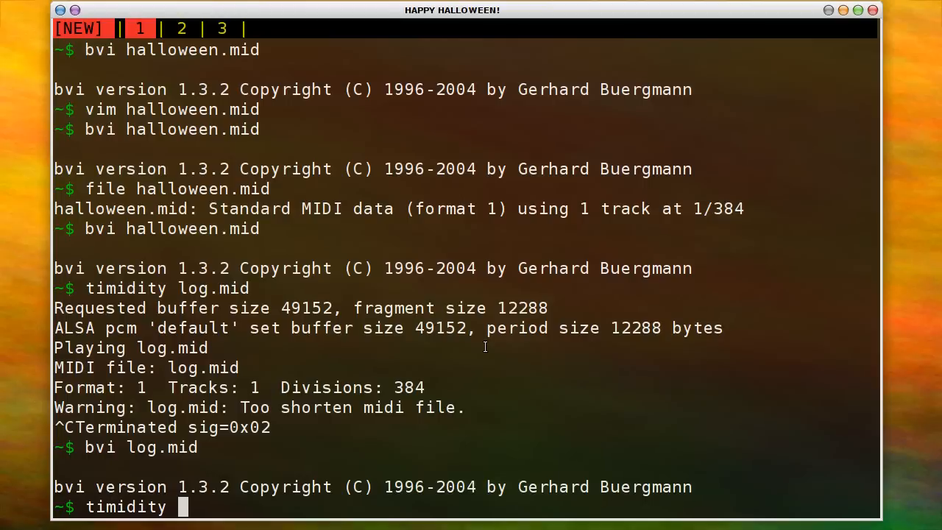
{"action": "type", "text": "halo."}
{"action": "key", "text": "BackSpace"}
{"action": "key", "text": "BackSpace"}
{"action": "type", "text": "l"}
{"action": "key", "text": "Tab"}
{"action": "key", "text": "Tab"}
{"action": "key", "text": "Return"}
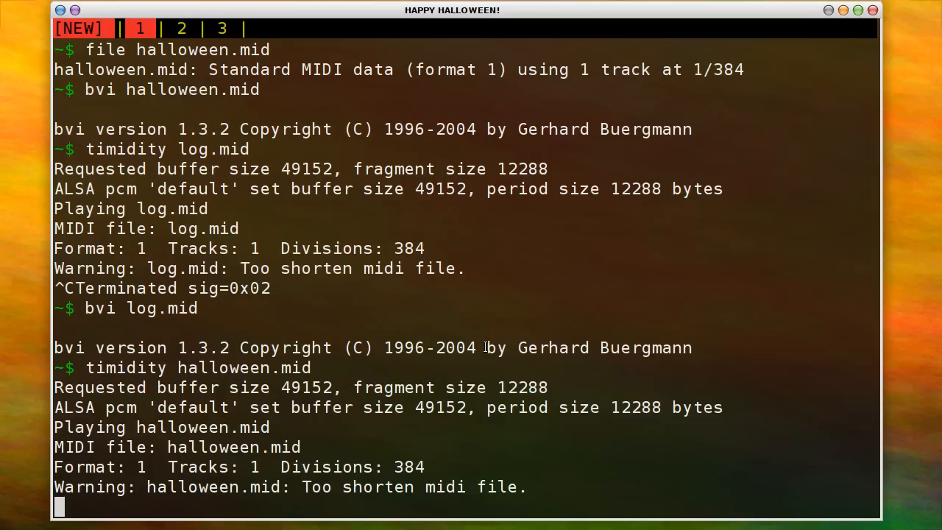
{"action": "key", "text": "ctrl+c"}
{"action": "type", "text": "vim"}
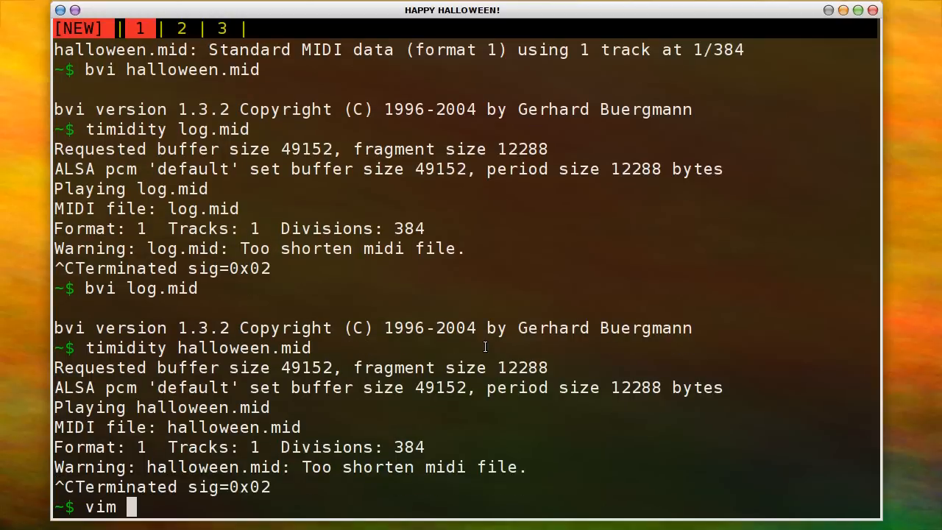
Open halloween.mid in bvi, highlight its first note-on event bytes, then exit to the shell.
{"action": "key", "text": "BackSpace"}
{"action": "key", "text": "BackSpace"}
{"action": "key", "text": "BackSpace"}
{"action": "type", "text": "bvi "}
{"action": "type", "text": "hall"}
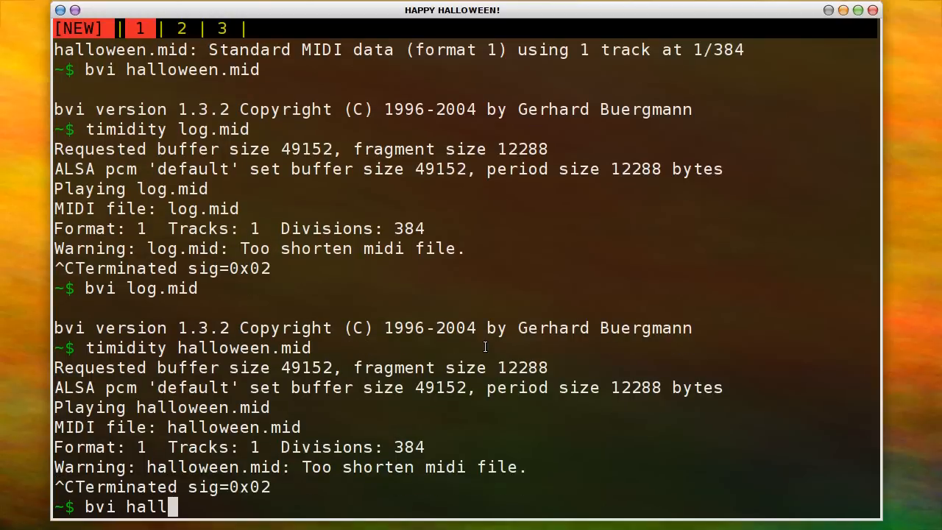
{"action": "type", "text": "oween.mid"}
{"action": "key", "text": "Return"}
{"action": "key", "text": "l"}
{"action": "key", "text": "j"}
{"action": "key", "text": "j"}
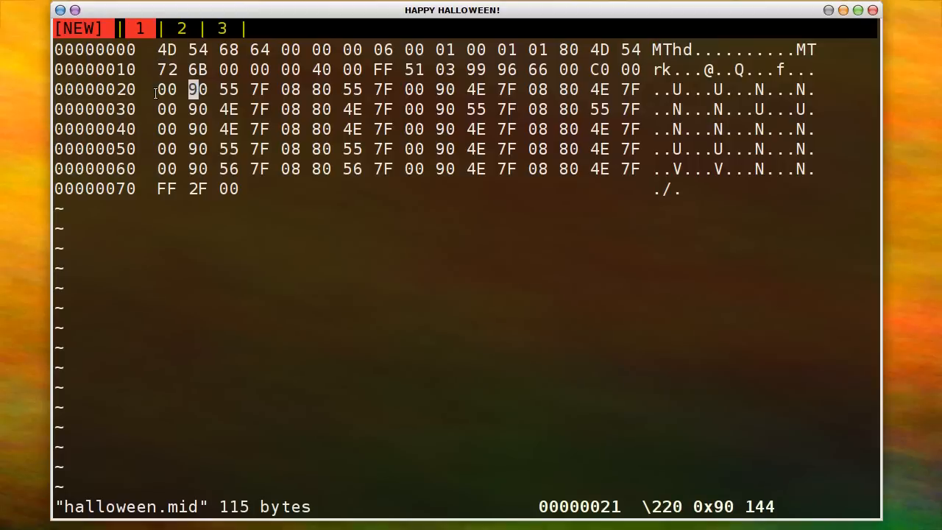
{"action": "left_click_drag", "start_coordinate": [158, 89], "coordinate": [286, 89]}
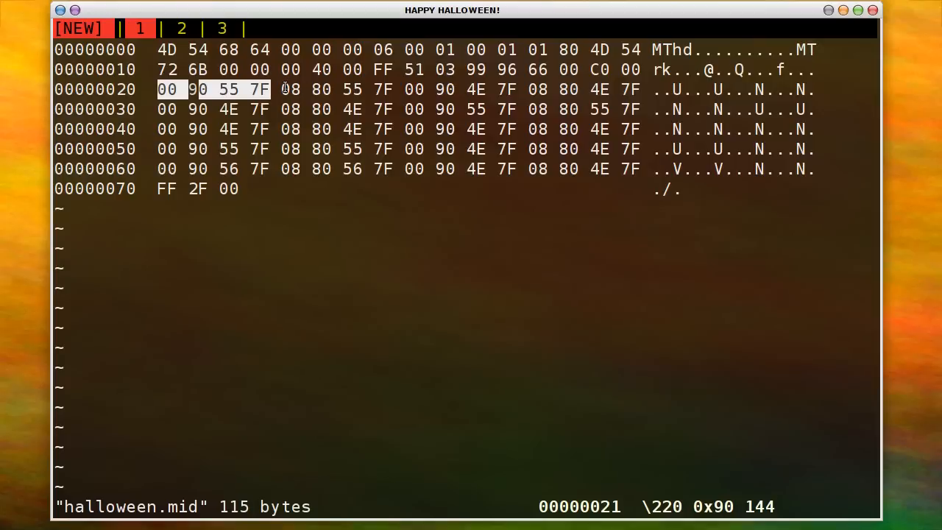
{"action": "key", "text": "l"}
{"action": "key", "text": "l"}
{"action": "key", "text": "Z"}
{"action": "key", "text": "Z"}
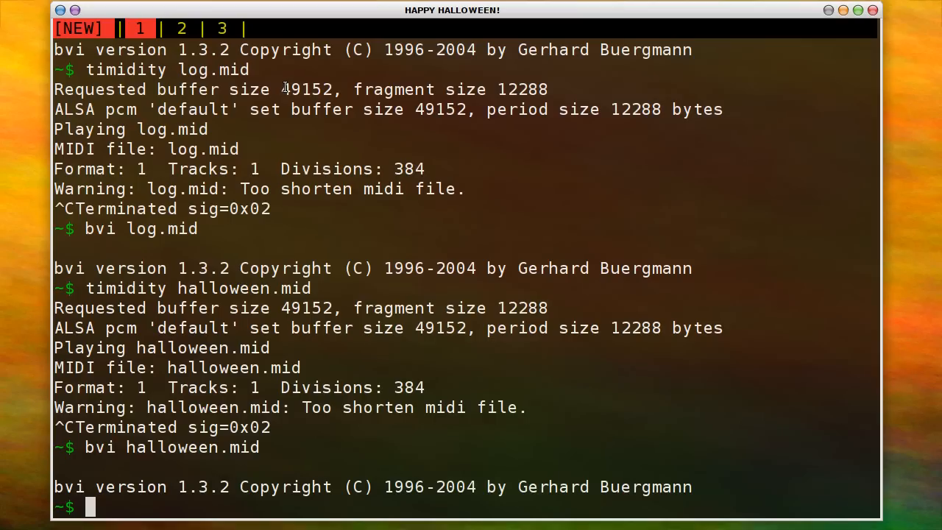
In Firefox's Twitter tab, select the tweet's base64 -d command and hide the browser.
{"action": "key", "text": "alt+Tab"}
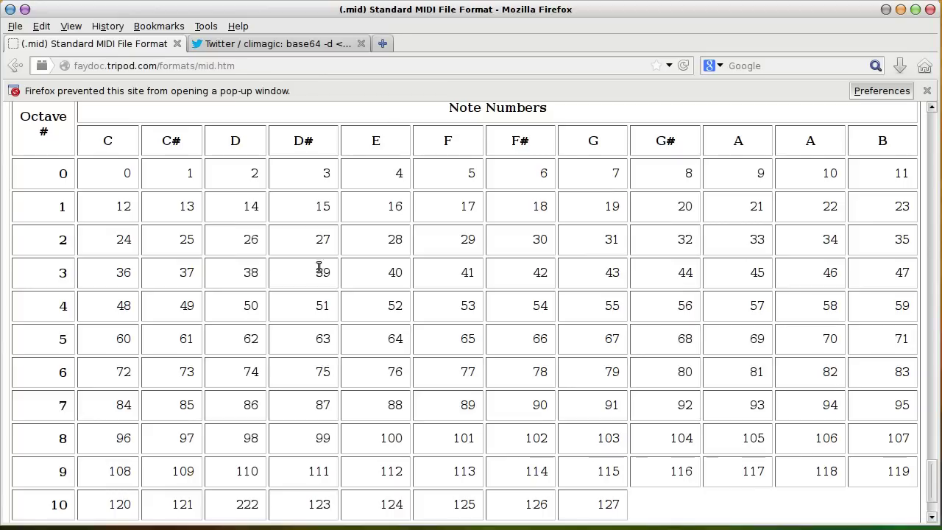
{"action": "left_click", "coordinate": [273, 44]}
{"action": "left_click", "coordinate": [307, 199]}
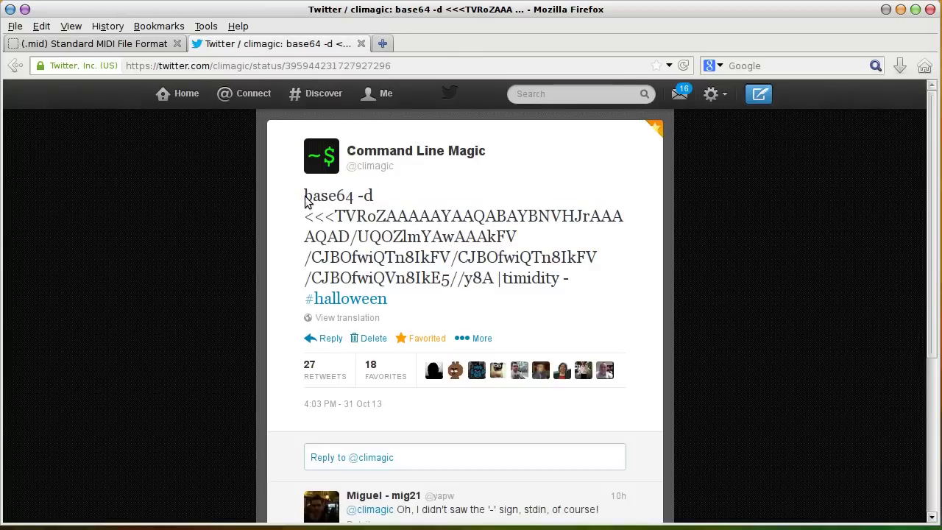
{"action": "mouse_move", "coordinate": [305, 195]}
{"action": "left_mouse_down"}
{"action": "mouse_move", "coordinate": [446, 273]}
{"action": "mouse_move", "coordinate": [493, 280]}
{"action": "left_mouse_up"}
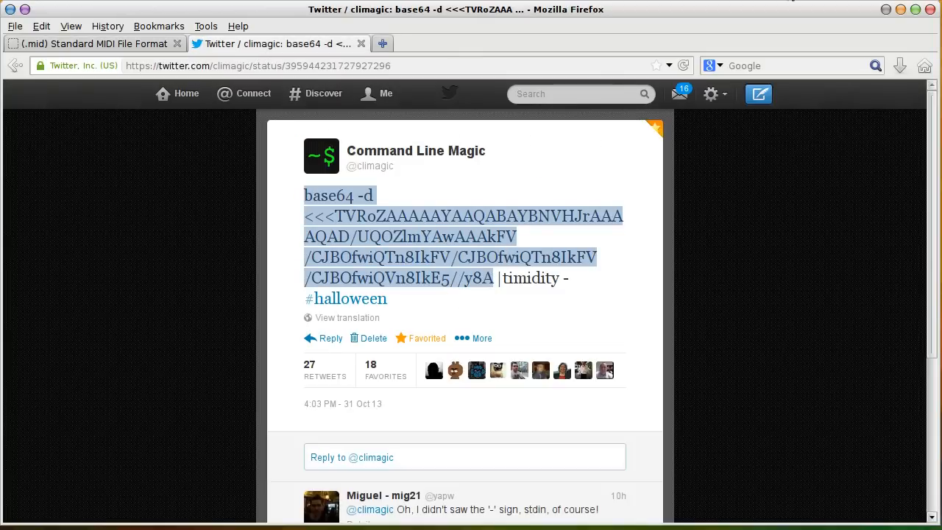
{"action": "left_click", "coordinate": [902, 10]}
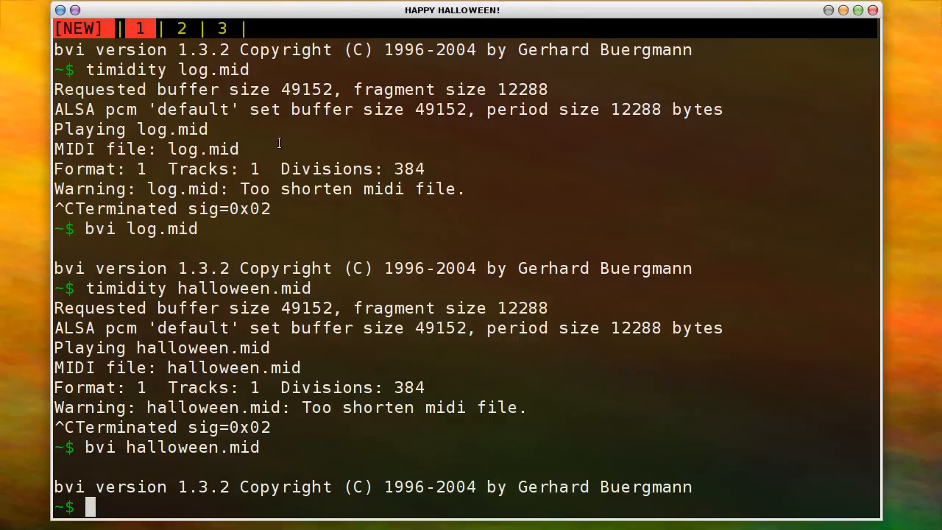
Paste the base64 command to decode into halloween-nooffs.mid and open the result in bvi.
{"action": "middle_click", "coordinate": [278, 144]}
{"action": "type", "text": "> hallo"}
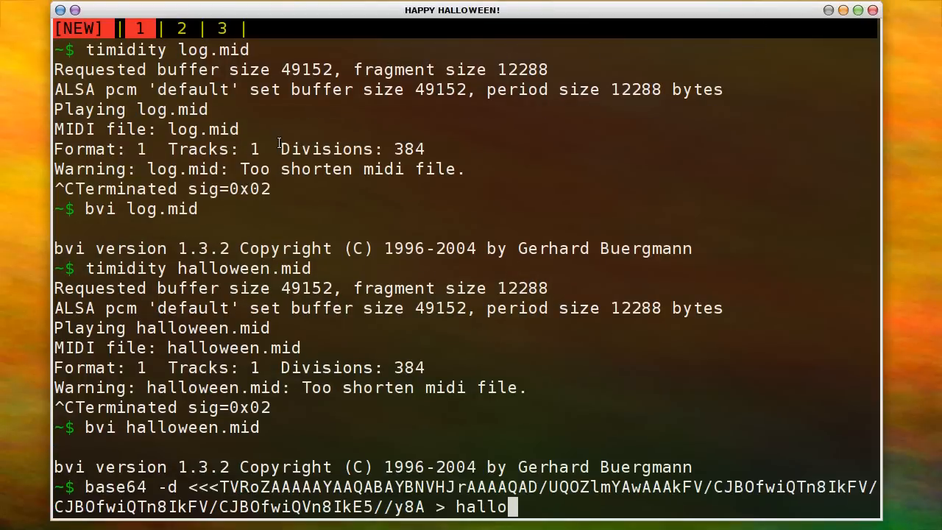
{"action": "type", "text": "ween-nooffs.mid"}
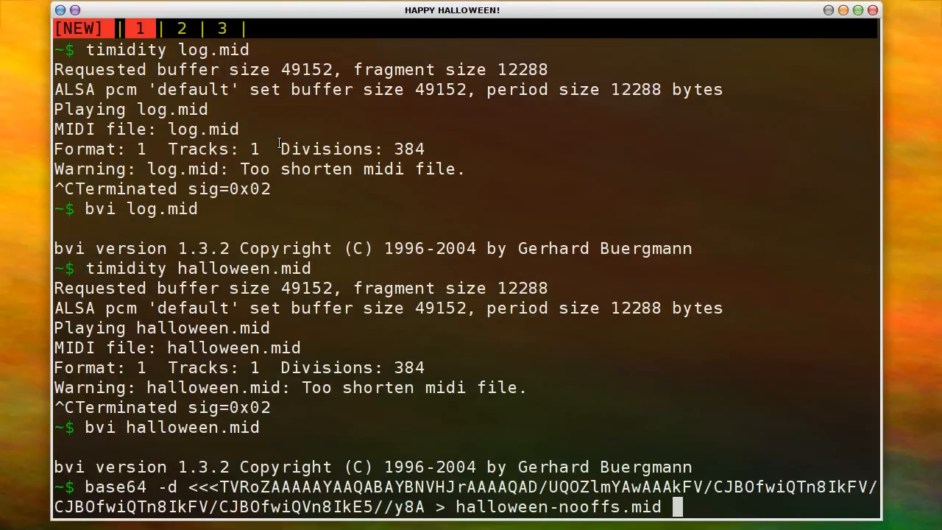
{"action": "key", "text": "ctrl+u"}
{"action": "type", "text": "bvi halloween-oo"}
{"action": "key", "text": "BackSpace"}
{"action": "key", "text": "BackSpace"}
{"action": "type", "text": "nooffs.mid"}
{"action": "key", "text": "Return"}
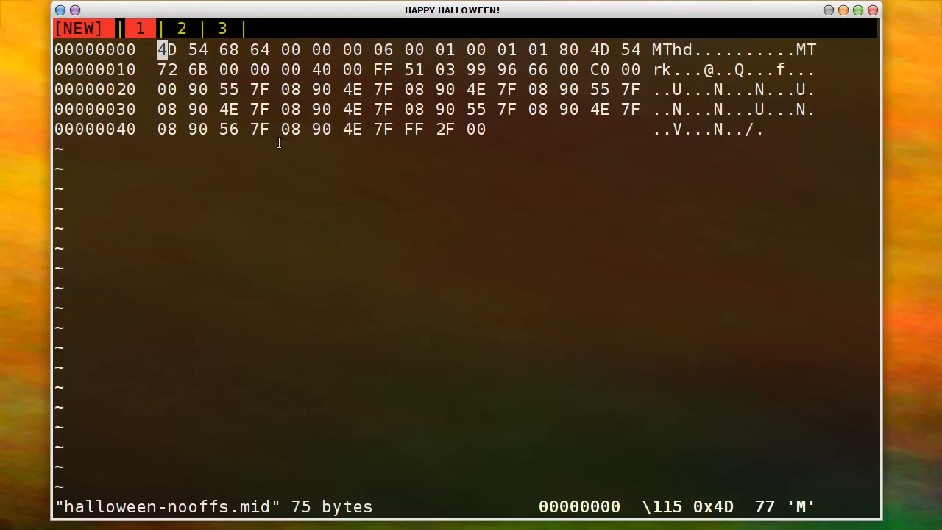
Move through the track chunk to the program change bytes C0 00 and the first note-on byte 90.
{"action": "key", "text": "j"}
{"action": "key", "text": "l"}
{"action": "key", "text": "l"}
{"action": "key", "text": "l"}
{"action": "key", "text": "l"}
{"action": "key", "text": "l"}
{"action": "key", "text": "l"}
{"action": "key", "text": "l"}
{"action": "key", "text": "h"}
{"action": "key", "text": "j"}
{"action": "key", "text": "h"}
{"action": "key", "text": "h"}
{"action": "key", "text": "h"}
{"action": "key", "text": "h"}
{"action": "key", "text": "h"}
{"action": "key", "text": "0"}
{"action": "key", "text": "l"}
{"action": "left_click_drag", "start_coordinate": [593, 70], "coordinate": [648, 70]}
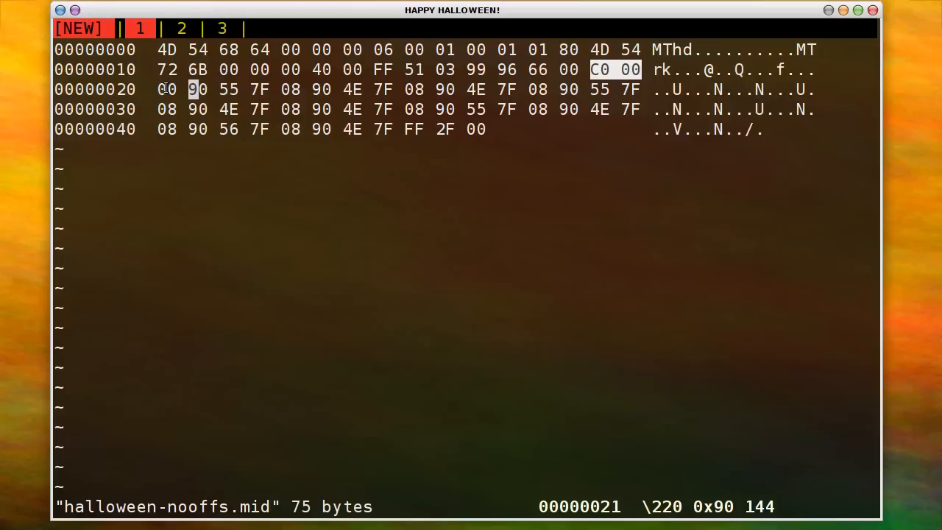
Highlight the first note event 00 90 55 7F and extend across the next note event.
{"action": "left_click_drag", "start_coordinate": [161, 89], "coordinate": [327, 89]}
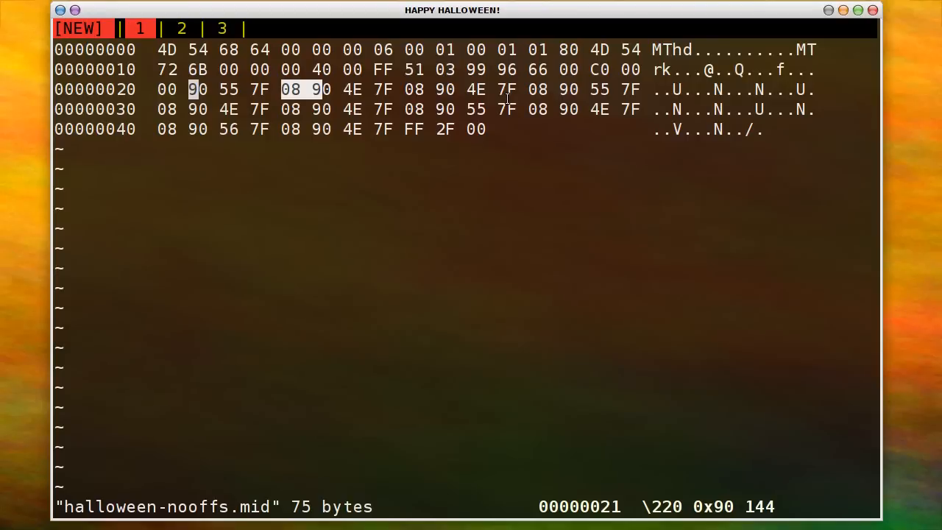
{"action": "left_click", "coordinate": [221, 89]}
{"action": "mouse_move", "coordinate": [154, 89]}
{"action": "left_mouse_down"}
{"action": "mouse_move", "coordinate": [394, 99]}
{"action": "mouse_move", "coordinate": [511, 91]}
{"action": "left_mouse_up"}
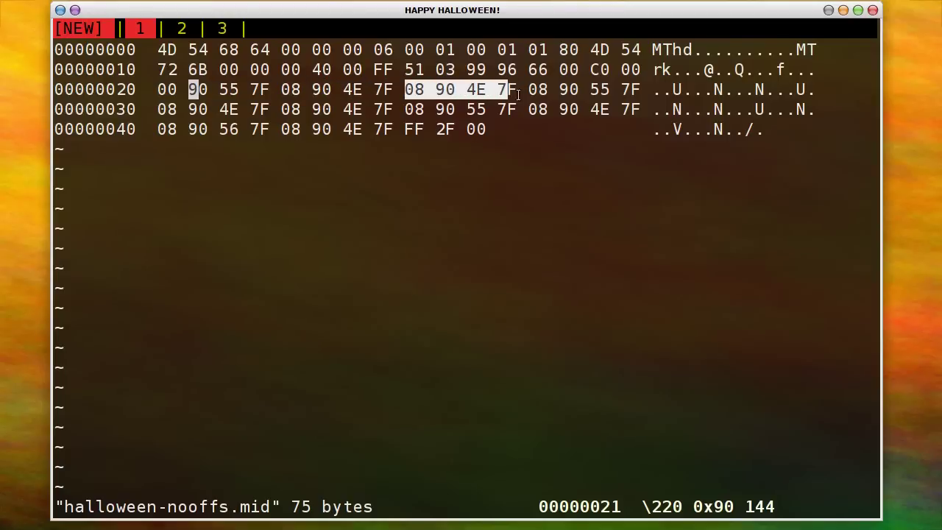
{"action": "left_click_drag", "start_coordinate": [512, 91], "coordinate": [553, 97]}
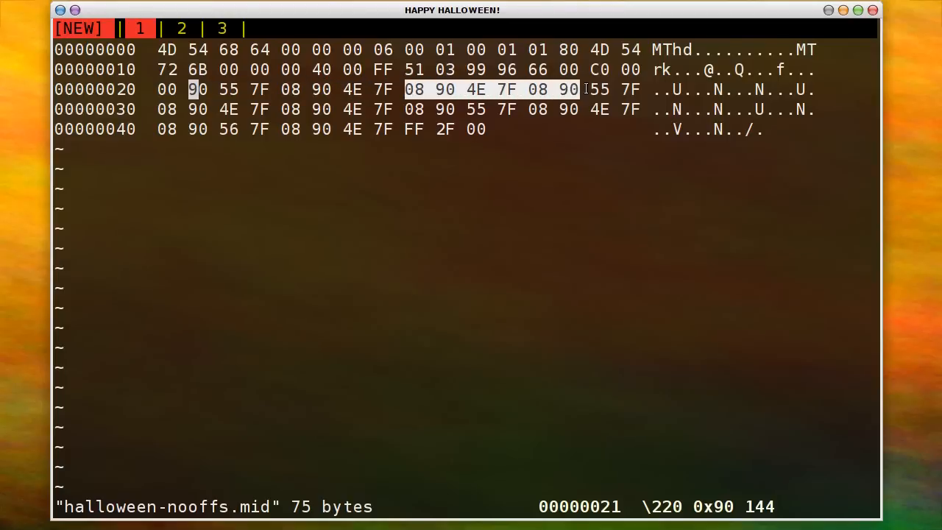
{"action": "left_click", "coordinate": [442, 121]}
{"action": "type", "text": ":q"}
Exit bvi, rerun the command as timidity halloween-nooffs.mid, and stop playback.
{"action": "key", "text": "Return"}
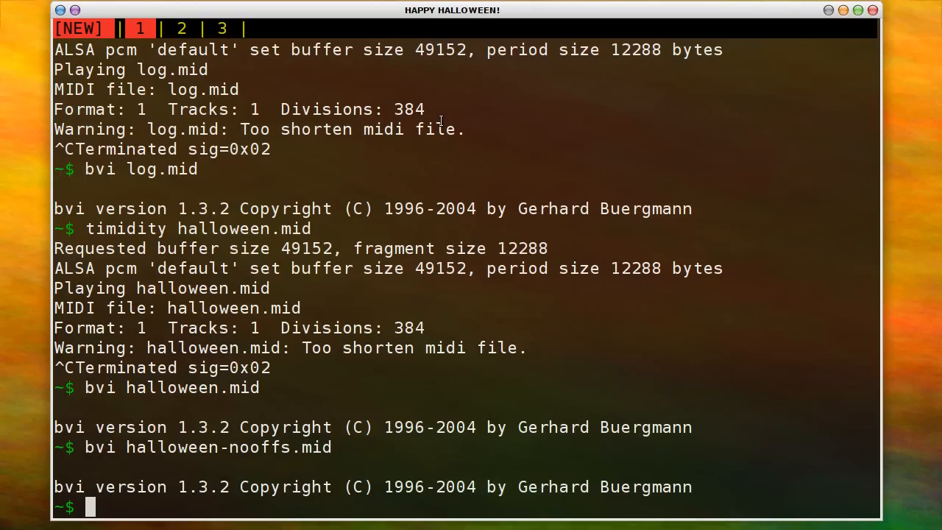
{"action": "key", "text": "Up"}
{"action": "key", "text": "Home"}
{"action": "key", "text": "Delete"}
{"action": "key", "text": "Delete"}
{"action": "key", "text": "Delete"}
{"action": "type", "text": "timidity"}
{"action": "key", "text": "Return"}
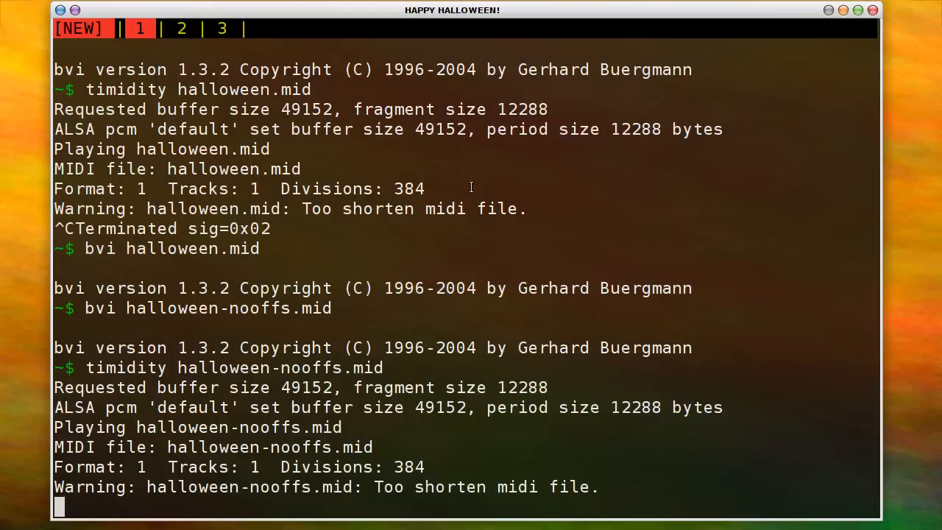
{"action": "type", "text": "ZZ"}
{"action": "key", "text": "ctrl+c"}
Reopen halloween-nooffs.mid in bvi and move onto the header length byte 06.
{"action": "key", "text": "Up"}
{"action": "key", "text": "Up"}
{"action": "key", "text": "Return"}
{"action": "key", "text": "l"}
{"action": "key", "text": "l"}
{"action": "key", "text": "l"}
{"action": "key", "text": "h"}
{"action": "key", "text": "h"}
{"action": "key", "text": "h"}
{"action": "key", "text": "l"}
{"action": "key", "text": "l"}
{"action": "key", "text": "l"}
{"action": "key", "text": "h"}
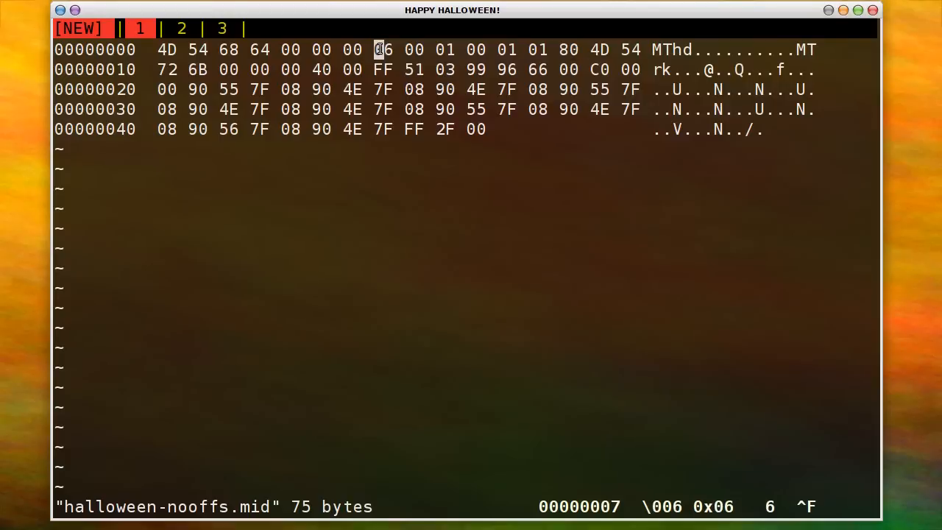
Step the bvi cursor across the MIDI header bytes: tempo event 51, division 01, track count and track chunk start.
{"action": "key", "text": "j"}
{"action": "key", "text": "j"}
{"action": "key", "text": "k"}
{"action": "key", "text": "l"}
{"action": "key", "text": "l"}
{"action": "key", "text": "l"}
{"action": "key", "text": "l"}
{"action": "key", "text": "l"}
{"action": "key", "text": "k"}
{"action": "key", "text": "h"}
{"action": "key", "text": "h"}
{"action": "key", "text": "l"}
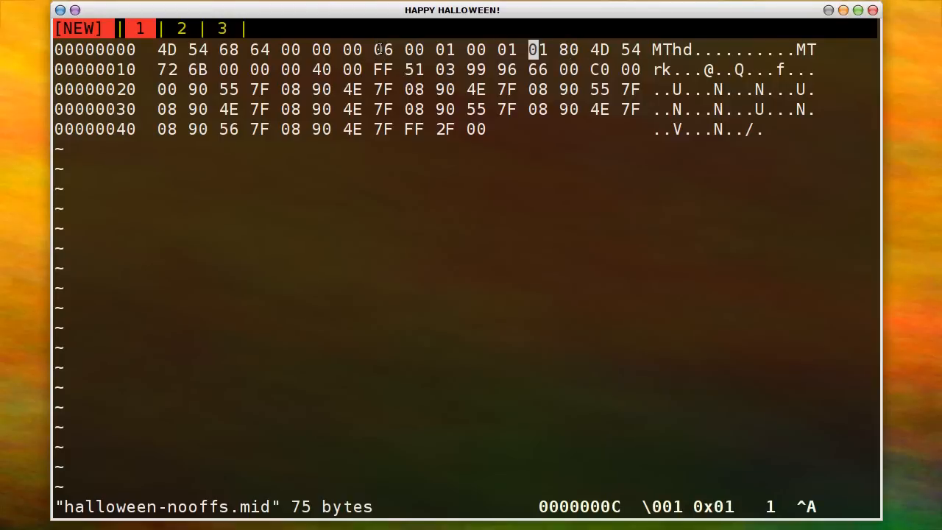
{"action": "key", "text": "h"}
{"action": "key", "text": "l"}
{"action": "key", "text": "l"}
{"action": "key", "text": "l"}
Move to the track-length byte 40 at offset 0x16, check the byte after it, and quit bvi.
{"action": "key", "text": "Tab"}
{"action": "key", "text": "l"}
{"action": "key", "text": "j"}
{"action": "key", "text": "b"}
{"action": "key", "text": "h"}
{"action": "key", "text": "Tab"}
{"action": "key", "text": "h"}
{"action": "key", "text": "l"}
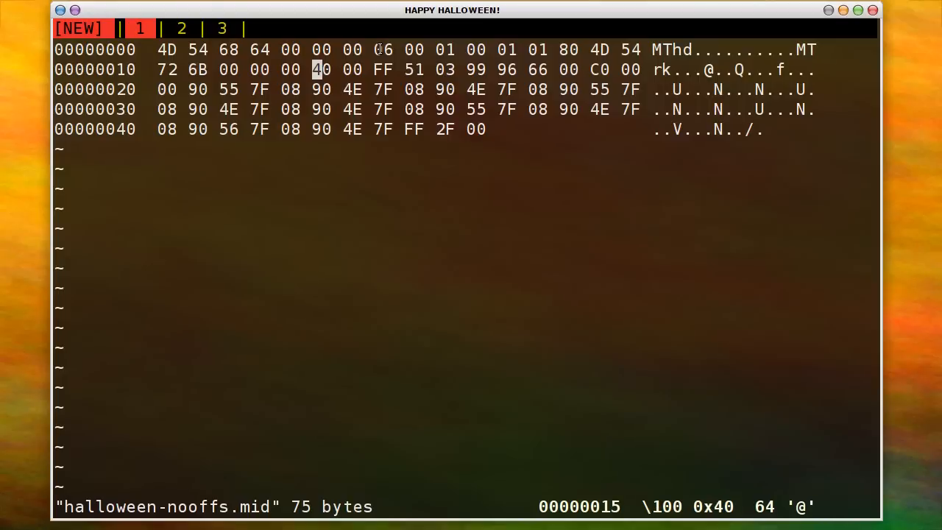
{"action": "key", "text": "h"}
{"action": "key", "text": "k"}
{"action": "key", "text": "l"}
{"action": "key", "text": "j"}
{"action": "key", "text": "l"}
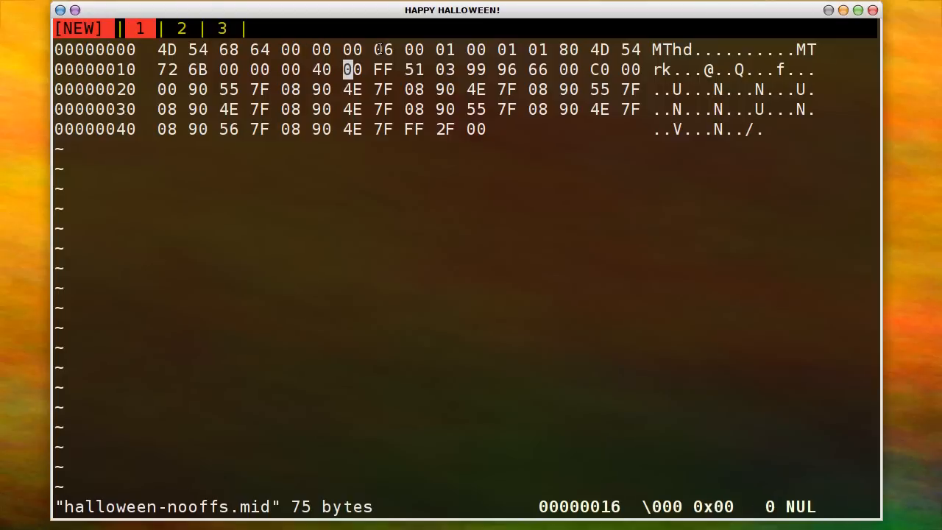
{"action": "key", "text": "Z"}
{"action": "key", "text": "Z"}
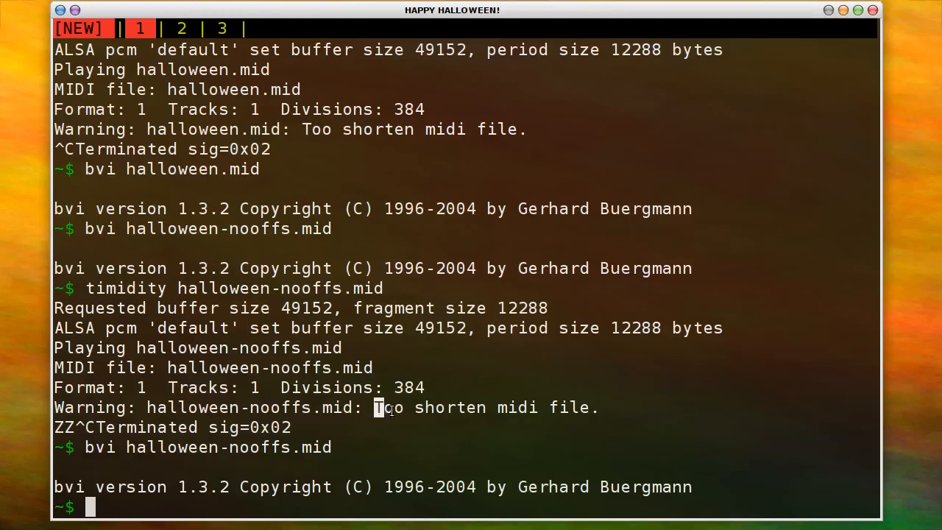
{"action": "left_click_drag", "start_coordinate": [375, 408], "coordinate": [593, 409]}
{"action": "left_click", "coordinate": [566, 336]}
{"action": "type", "text": "bvim"}
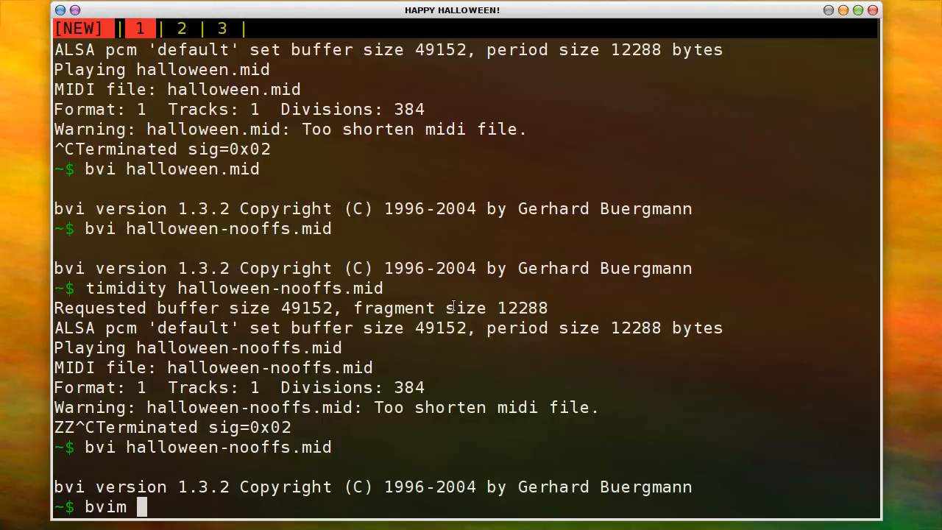
{"action": "key", "text": "BackSpace"}
{"action": "key", "text": "BackSpace"}
{"action": "key", "text": "BackSpace"}
{"action": "key", "text": "BackSpace"}
{"action": "type", "text": "vi play"}
{"action": "key", "text": "Tab"}
{"action": "key", "text": "Return"}
{"action": "key", "text": "j"}
{"action": "key", "text": "j"}
{"action": "key", "text": "j"}
{"action": "key", "text": "j"}
{"action": "key", "text": "j"}
{"action": "key", "text": "j"}
{"action": "key", "text": "j"}
{"action": "key", "text": "j"}
{"action": "key", "text": "j"}
{"action": "key", "text": "j"}
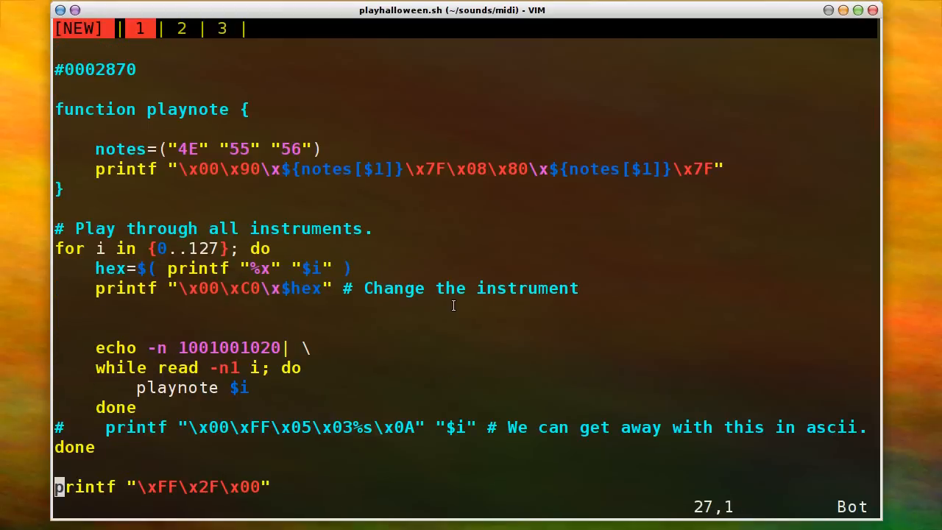
{"action": "key", "text": "{"}
{"action": "key", "text": "{"}
{"action": "key", "text": "{"}
{"action": "key", "text": "}"}
{"action": "key", "text": "j"}
{"action": "key", "text": "w"}
{"action": "key", "text": "w"}
{"action": "key", "text": "w"}
{"action": "key", "text": "k"}
{"action": "key", "text": "w"}
{"action": "key", "text": "w"}
{"action": "key", "text": "w"}
{"action": "key", "text": "j"}
{"action": "key", "text": "j"}
{"action": "key", "text": "j"}
{"action": "key", "text": "j"}
{"action": "key", "text": "j"}
{"action": "key", "text": "j"}
{"action": "key", "text": "j"}
{"action": "key", "text": "j"}
{"action": "key", "text": "b"}
{"action": "key", "text": "b"}
{"action": "key", "text": "h"}
{"action": "key", "text": "l"}
{"action": "key", "text": "l"}
{"action": "key", "text": "l"}
{"action": "key", "text": "h"}
{"action": "key", "text": "h"}
{"action": "key", "text": "l"}
{"action": "key", "text": "l"}
{"action": "key", "text": "l"}
{"action": "key", "text": "h"}
{"action": "key", "text": "h"}
{"action": "key", "text": "h"}
{"action": "key", "text": "l"}
{"action": "key", "text": "l"}
{"action": "key", "text": "l"}
{"action": "key", "text": "l"}
{"action": "key", "text": "l"}
{"action": "key", "text": "l"}
{"action": "key", "text": "l"}
{"action": "key", "text": "l"}
{"action": "key", "text": "l"}
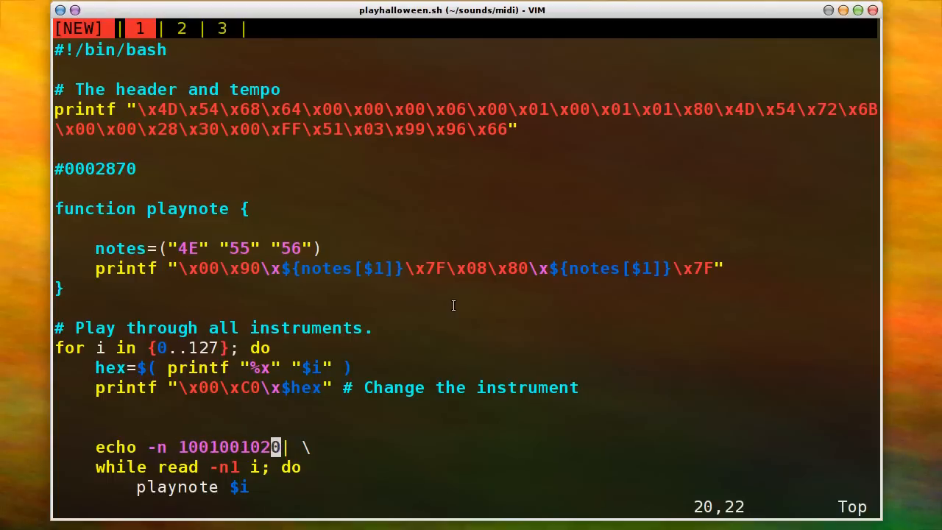
{"action": "key", "text": "j"}
{"action": "key", "text": "j"}
{"action": "key", "text": "j"}
{"action": "key", "text": "j"}
{"action": "key", "text": "j"}
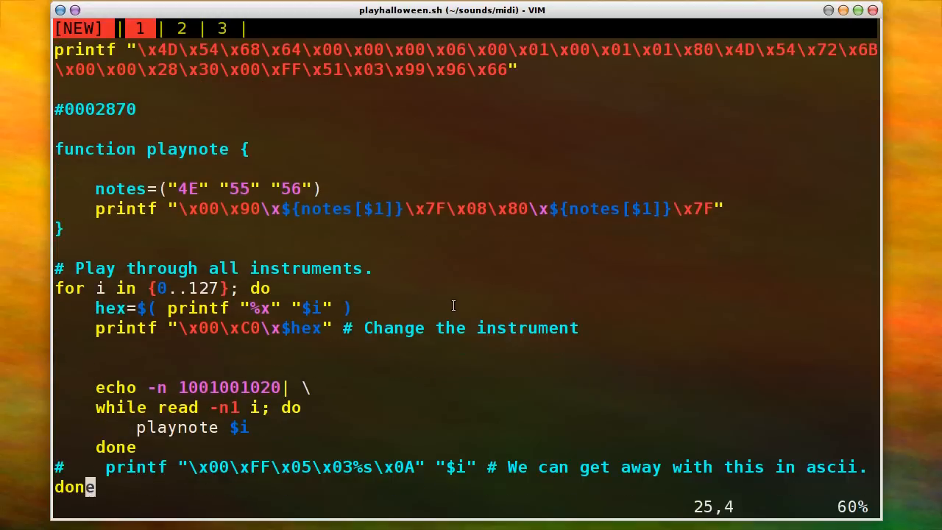
{"action": "key", "text": "k"}
{"action": "key", "text": "k"}
{"action": "key", "text": "k"}
{"action": "key", "text": "k"}
{"action": "key", "text": "k"}
{"action": "key", "text": "k"}
{"action": "key", "text": "k"}
{"action": "key", "text": "j"}
{"action": "key", "text": "l"}
{"action": "key", "text": "w"}
{"action": "key", "text": "w"}
{"action": "key", "text": "l"}
{"action": "key", "text": "l"}
{"action": "key", "text": "l"}
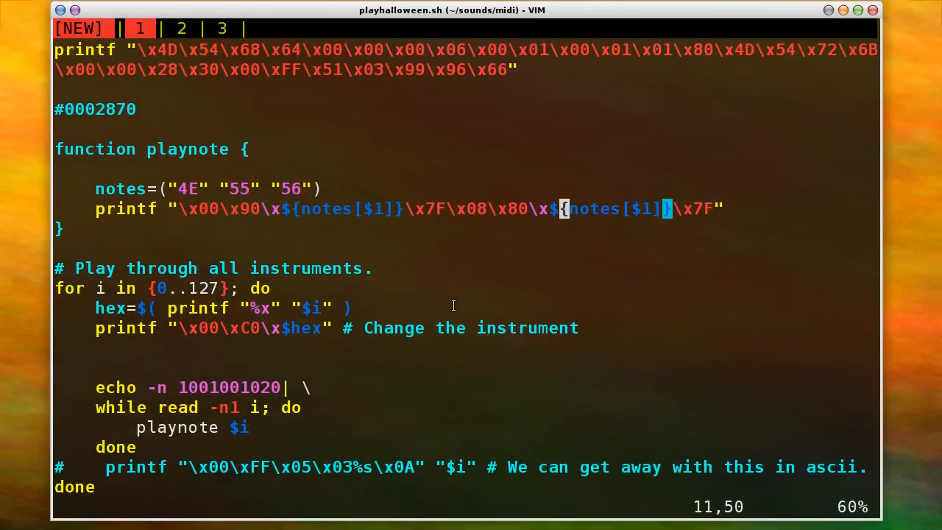
{"action": "key", "text": "j"}
{"action": "key", "text": "j"}
{"action": "key", "text": "j"}
{"action": "key", "text": "j"}
{"action": "key", "text": "j"}
{"action": "key", "text": "j"}
{"action": "key", "text": "j"}
{"action": "key", "text": "k"}
{"action": "key", "text": "k"}
{"action": "key", "text": "w"}
{"action": "key", "text": "w"}
{"action": "key", "text": "k"}
{"action": "key", "text": "j"}
{"action": "key", "text": "j"}
{"action": "key", "text": "l"}
{"action": "key", "text": "l"}
{"action": "key", "text": "l"}
{"action": "key", "text": "l"}
{"action": "key", "text": "l"}
{"action": "key", "text": "l"}
{"action": "key", "text": "l"}
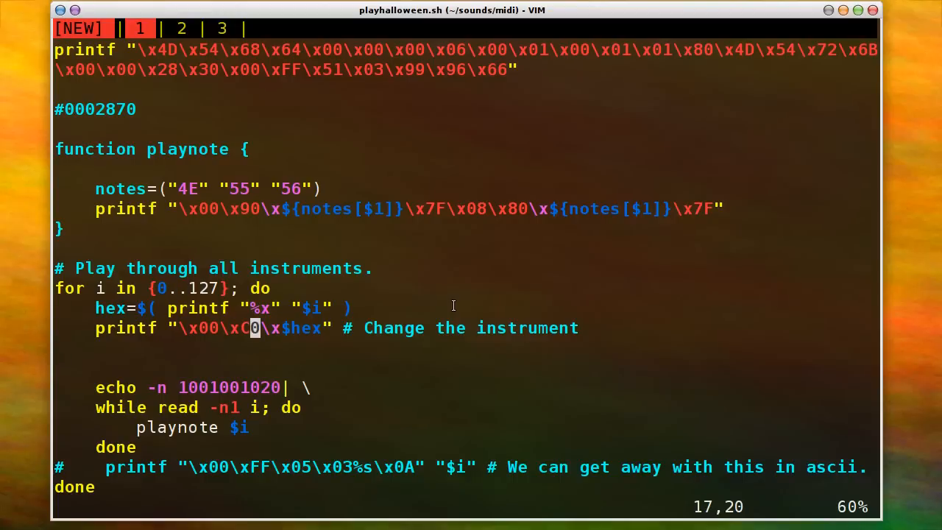
{"action": "key", "text": "k"}
{"action": "key", "text": "k"}
Quit the editor and run ./playhalloween.sh | timidity - to play the generated MIDI.
{"action": "key", "text": "Z"}
{"action": "key", "text": "Z"}
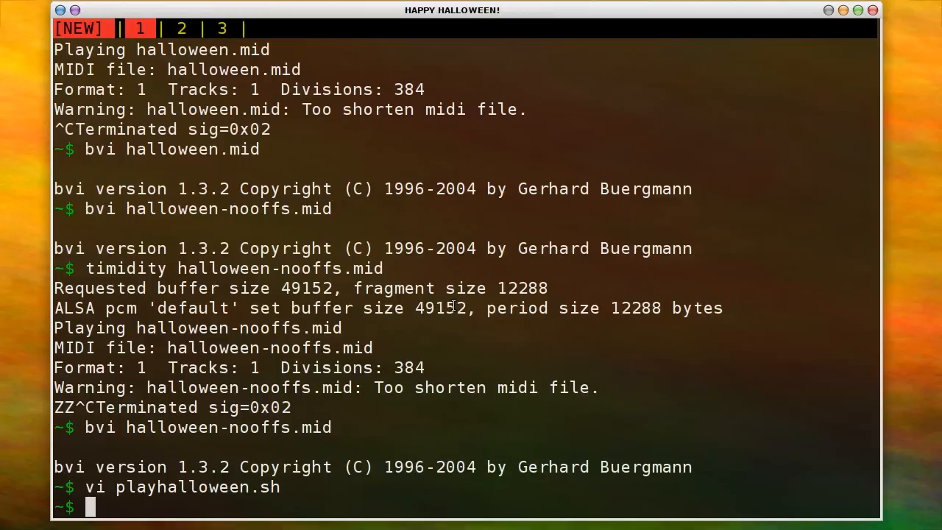
{"action": "type", "text": "./p"}
{"action": "key", "text": "Tab"}
{"action": "type", "text": "| tim"}
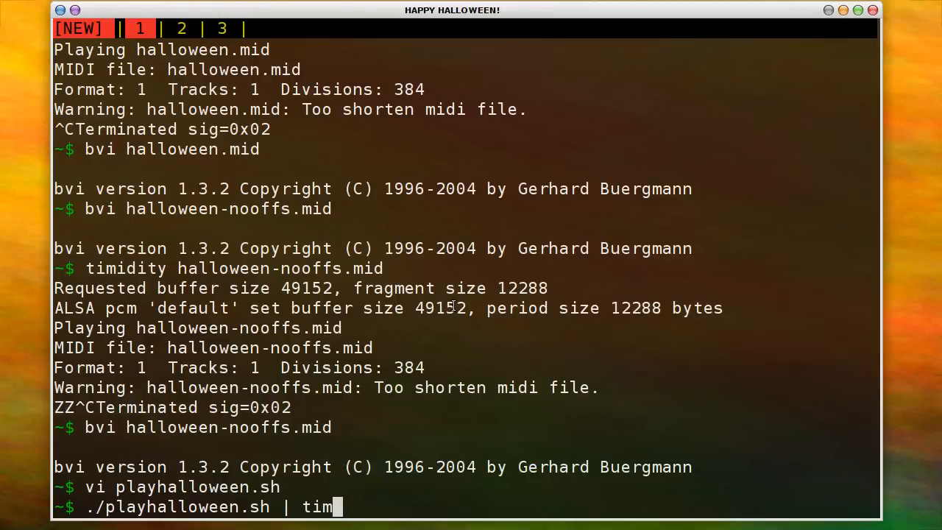
{"action": "type", "text": "idity -"}
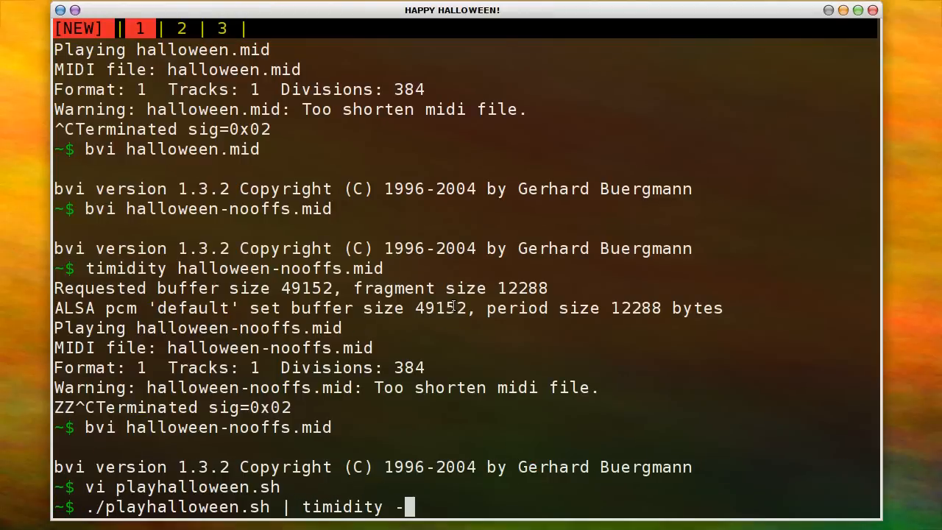
{"action": "key", "text": "Return"}
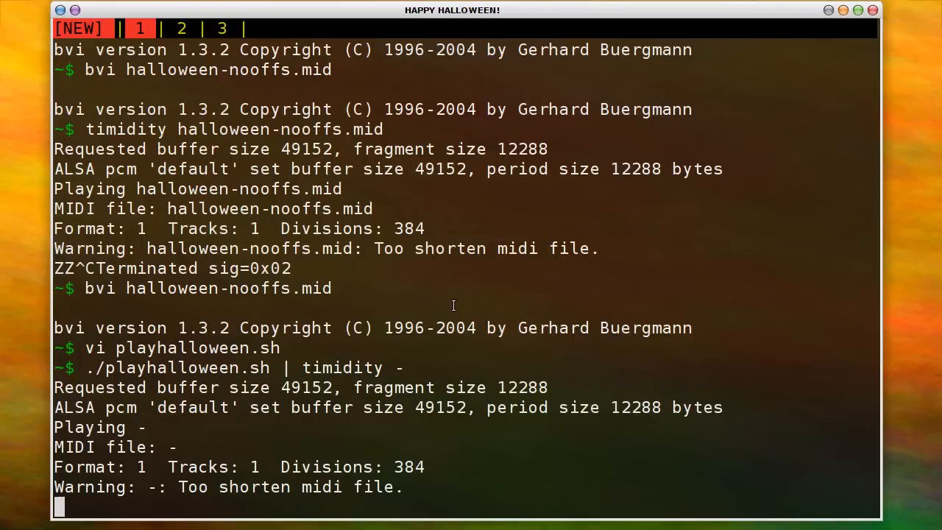
Stop playback, list the directory, and view randommidi.sh in vim then quit.
{"action": "key", "text": "ctrl+c"}
{"action": "type", "text": "ls"}
{"action": "key", "text": "Return"}
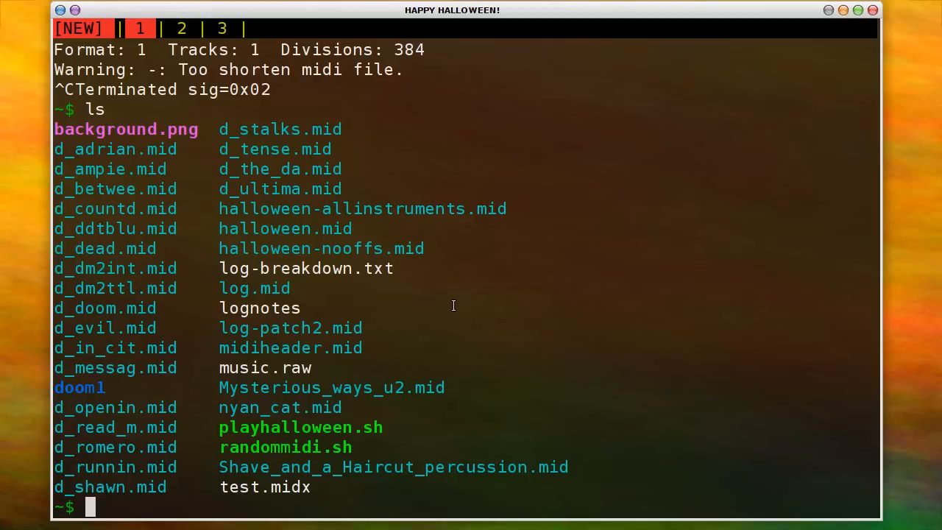
{"action": "type", "text": "vim r"}
{"action": "key", "text": "Tab"}
{"action": "key", "text": "Return"}
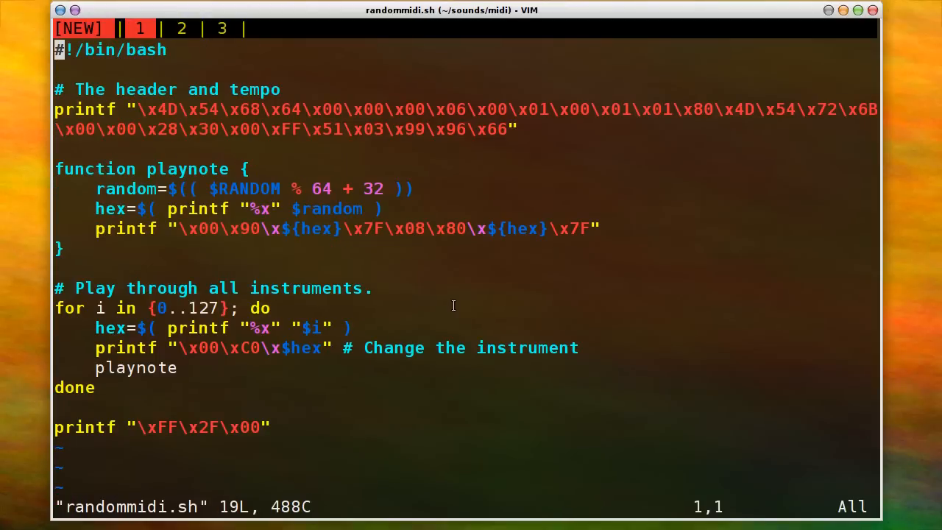
{"action": "type", "text": ":q"}
{"action": "key", "text": "Return"}
{"action": "type", "text": "./ran"}
Run ./randommidi.sh | timidity -, let it play, then stop it with Ctrl+C.
{"action": "key", "text": "Tab"}
{"action": "type", "text": "| timidity -"}
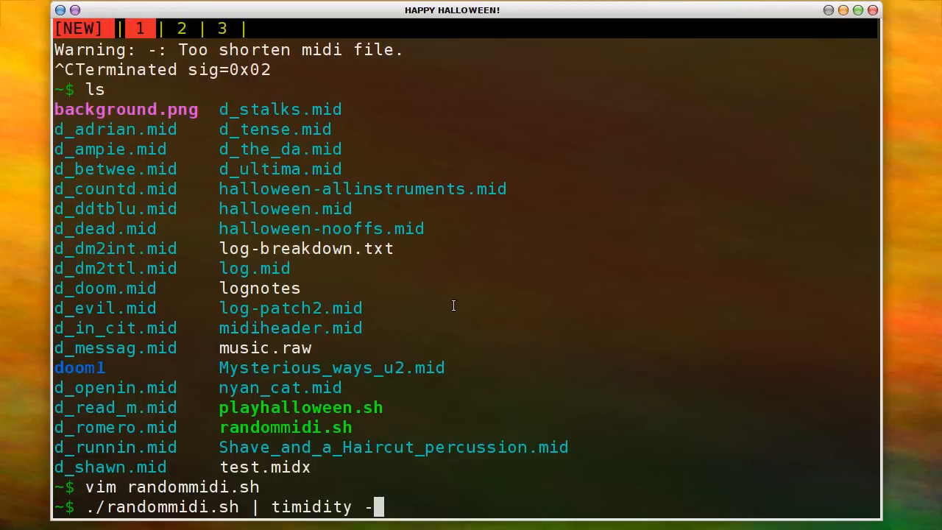
{"action": "key", "text": "Return"}
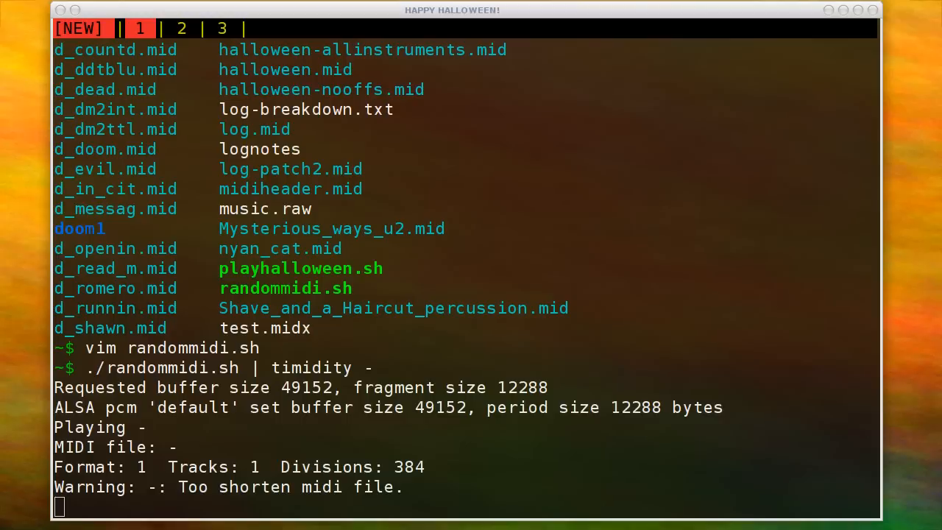
{"action": "left_click", "coordinate": [780, 442]}
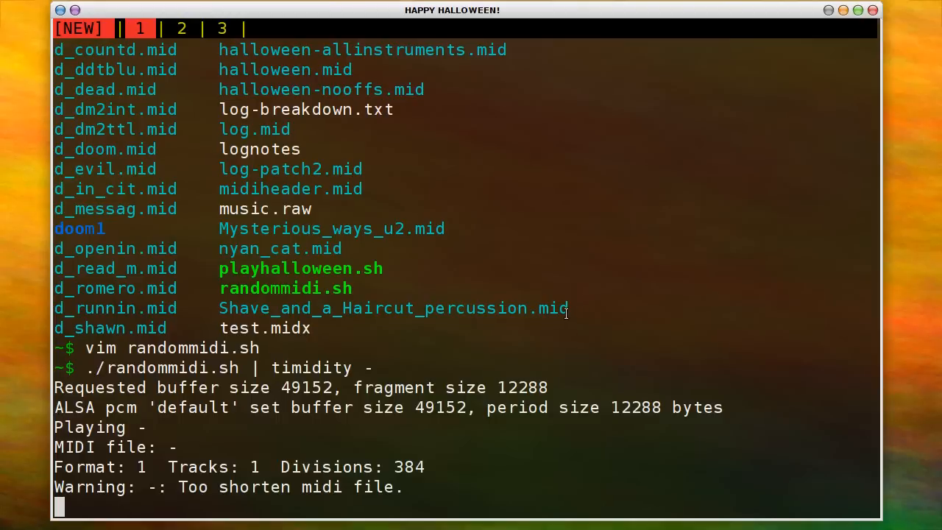
{"action": "key", "text": "ctrl+c"}
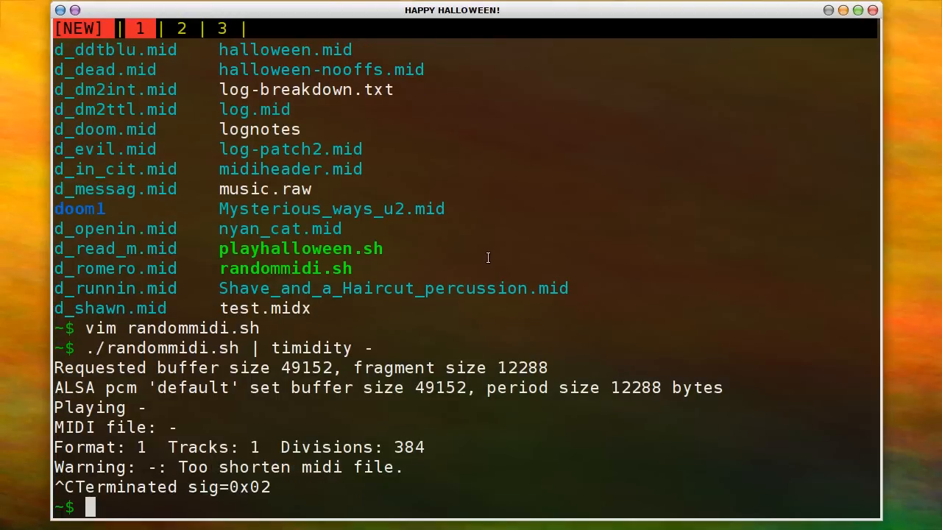
Paste and run the printf/timidity one-liner, then highlight its note loop and end-of-track bytes.
{"action": "middle_click", "coordinate": [451, 243]}
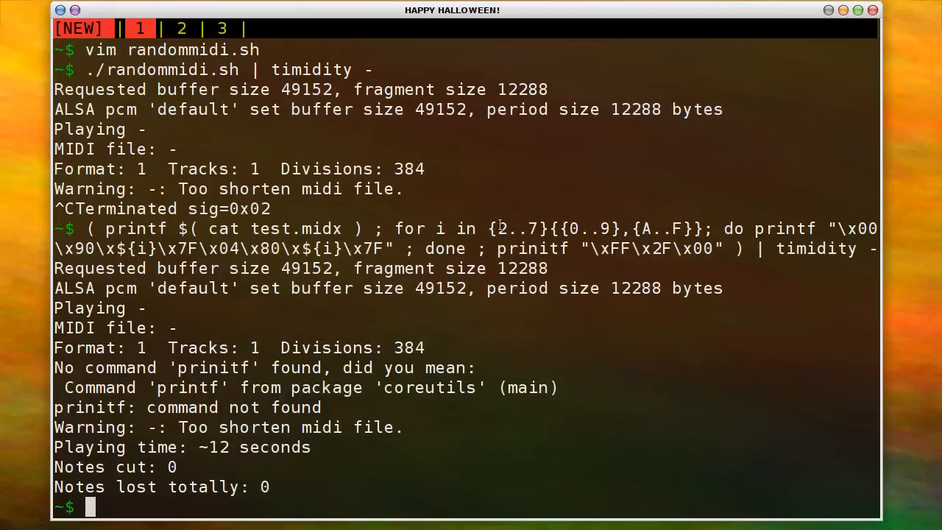
{"action": "left_click_drag", "start_coordinate": [489, 229], "coordinate": [744, 248]}
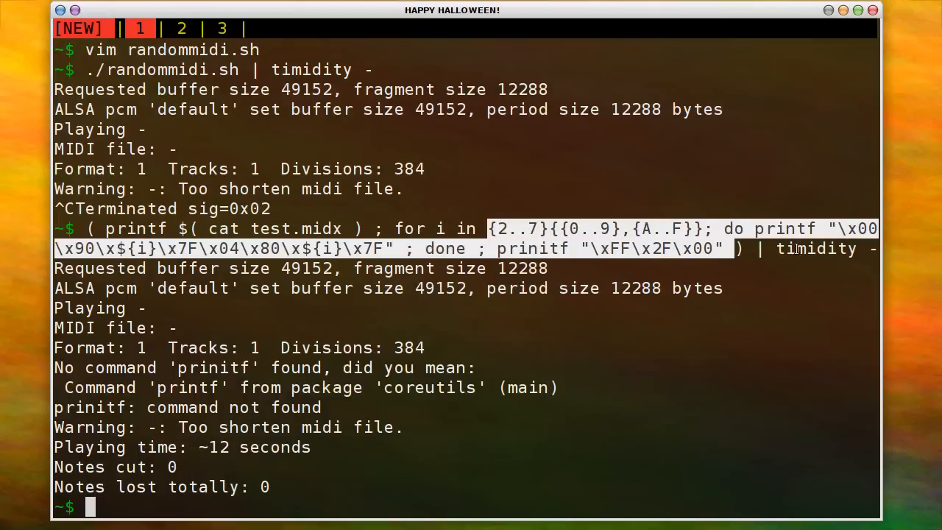
{"action": "left_click", "coordinate": [684, 254]}
{"action": "left_click_drag", "start_coordinate": [590, 250], "coordinate": [769, 252]}
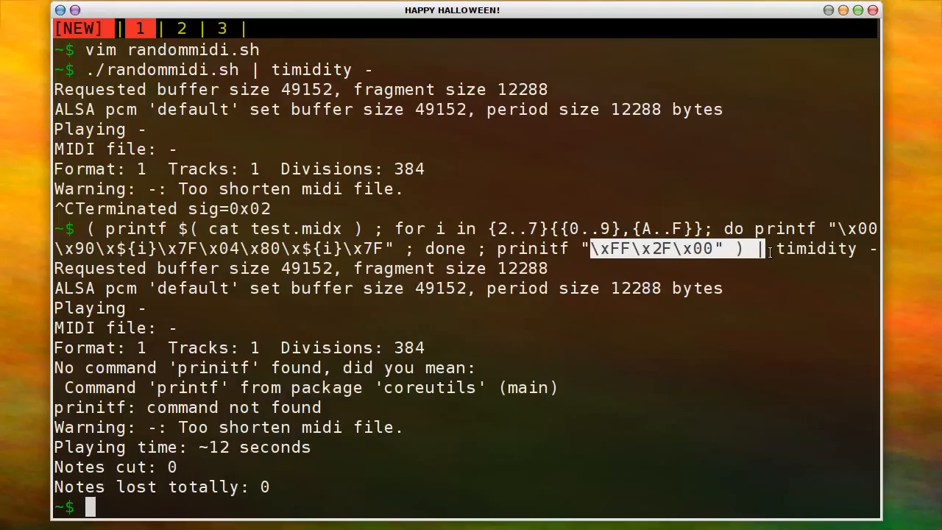
{"action": "left_click", "coordinate": [561, 274]}
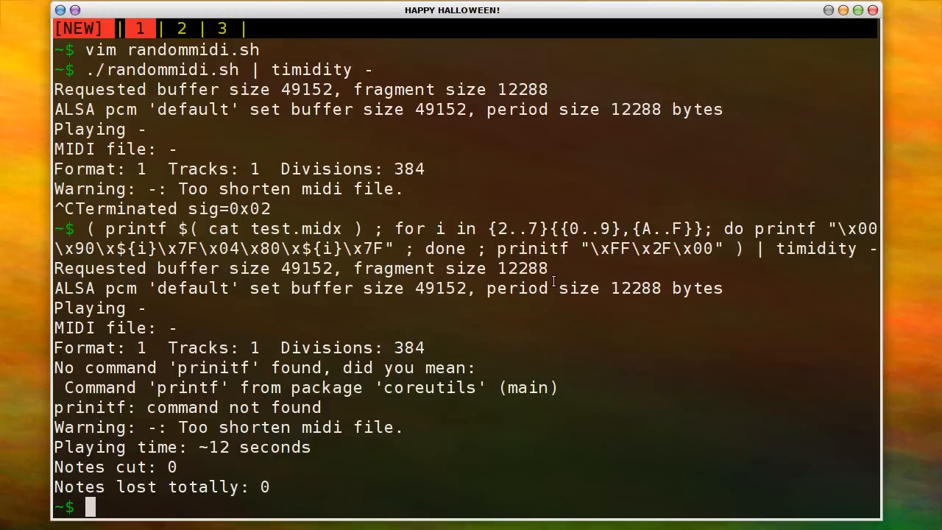